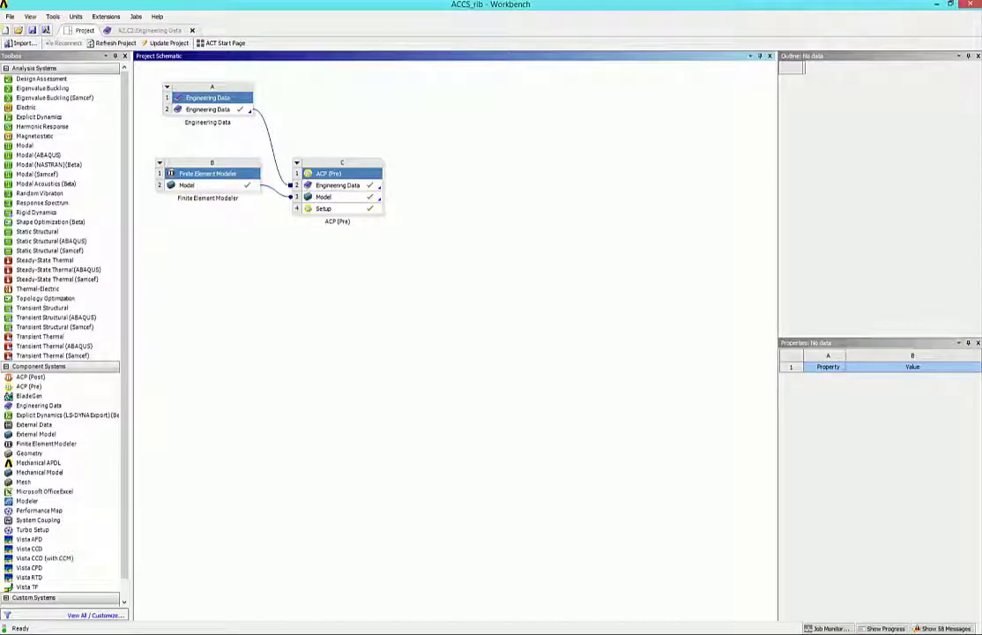
Add Hexcel AS4-8552 from the Cure Simulation library to the project's Engineering Data
{"action": "left_click", "coordinate": [217, 110]}
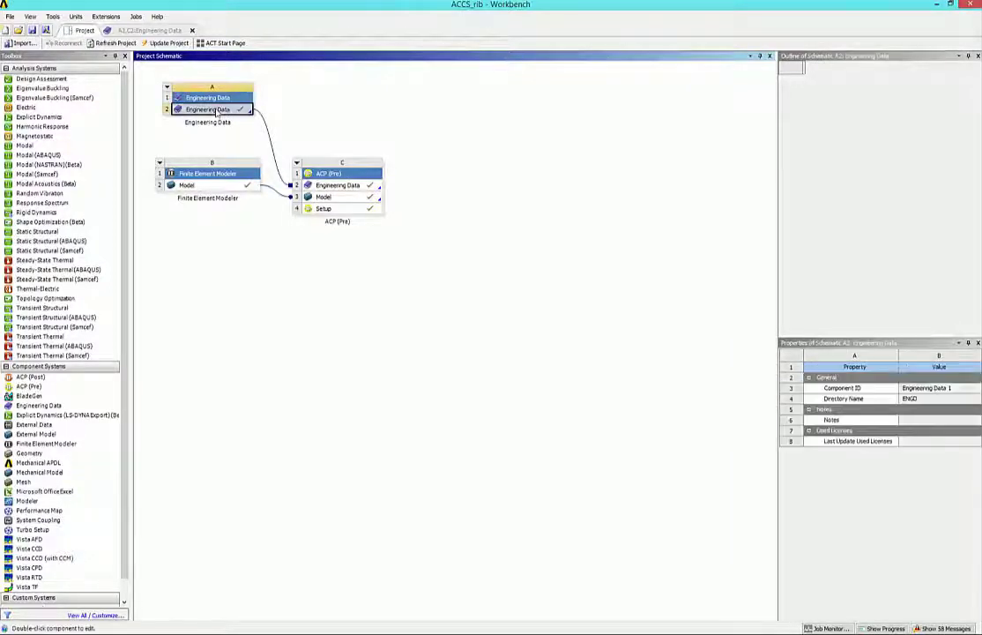
{"action": "double_click", "coordinate": [217, 111]}
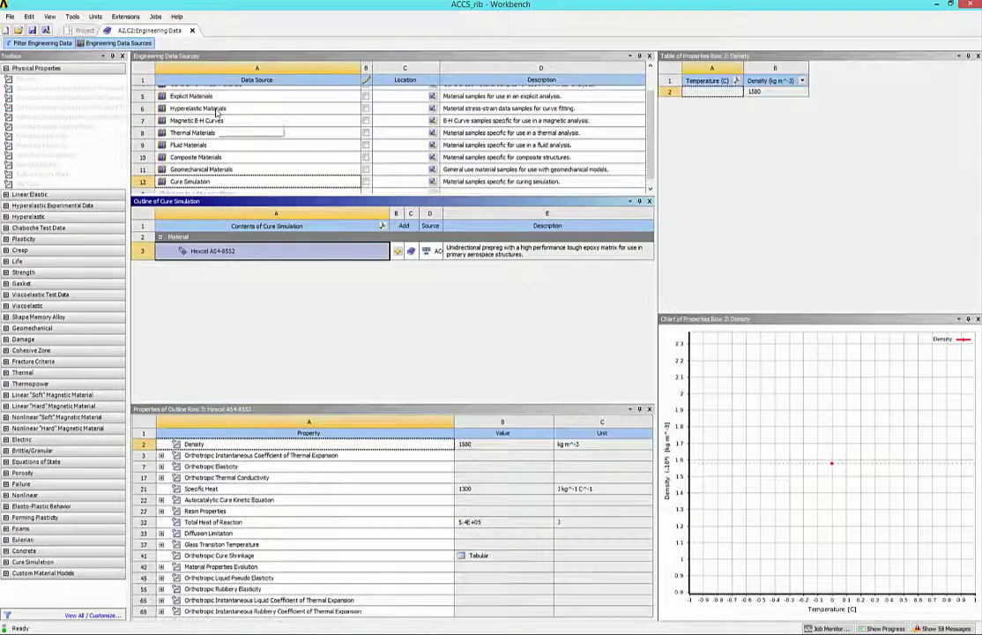
{"action": "left_click", "coordinate": [203, 181]}
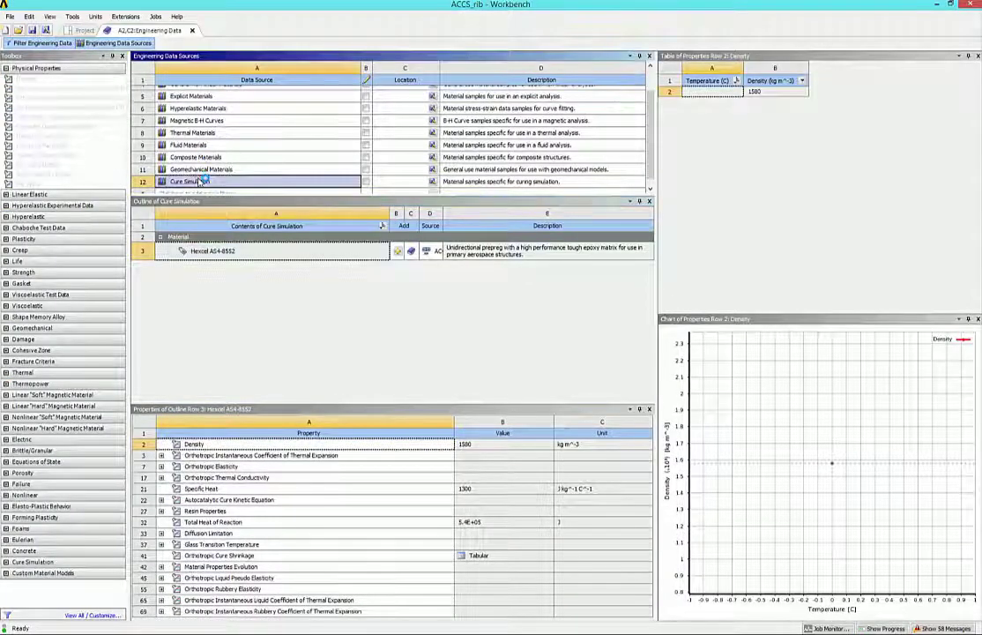
{"action": "left_click", "coordinate": [244, 250]}
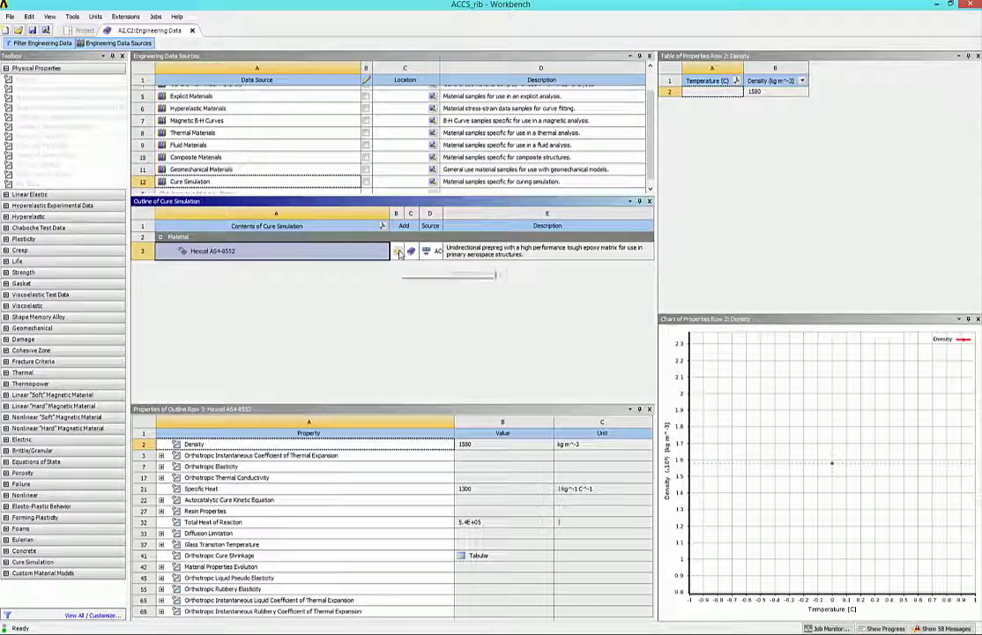
{"action": "left_click", "coordinate": [118, 42]}
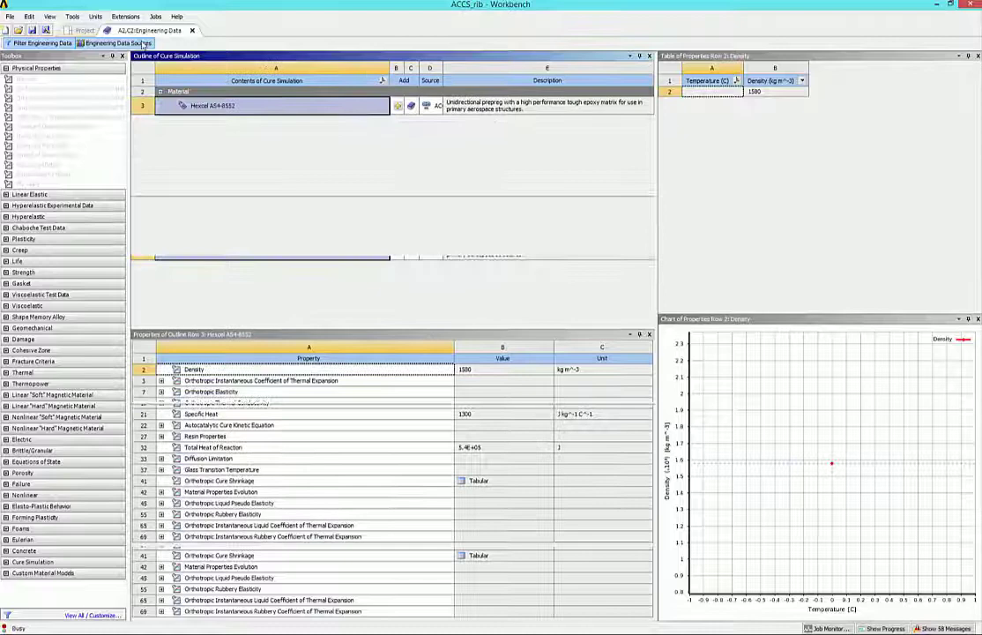
Review the prepreg's thermal conductivity, specific heat, cure kinetics, resin and cure shrinkage data
{"action": "left_click", "coordinate": [222, 414]}
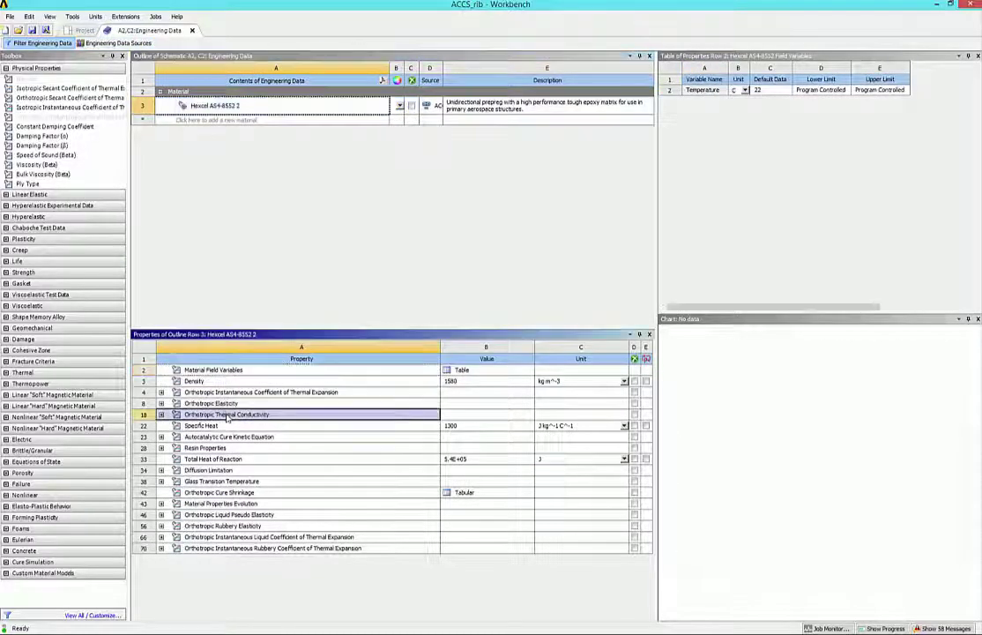
{"action": "left_click", "coordinate": [212, 426]}
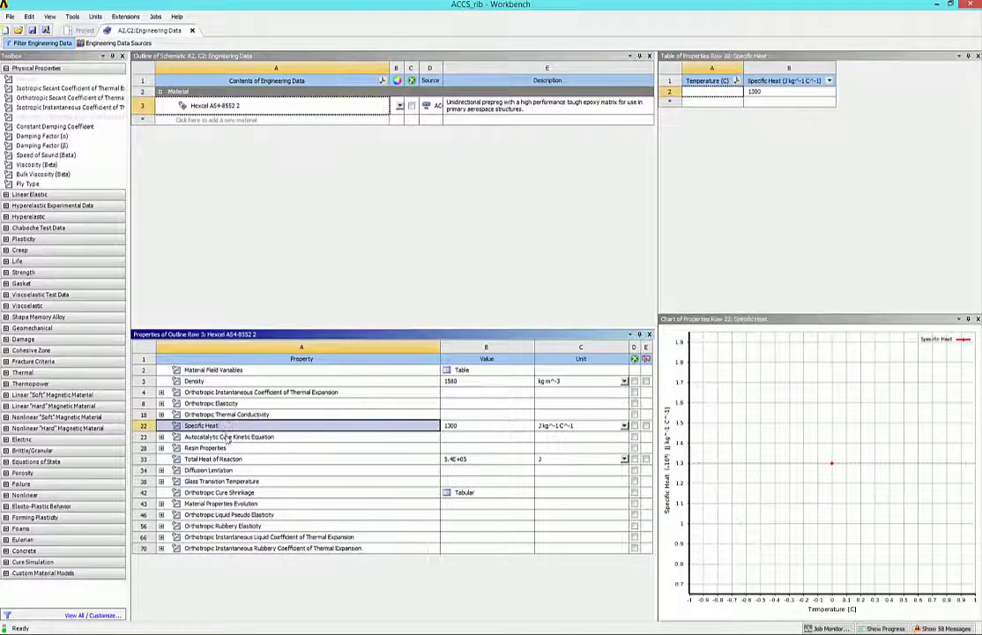
{"action": "left_click", "coordinate": [227, 437]}
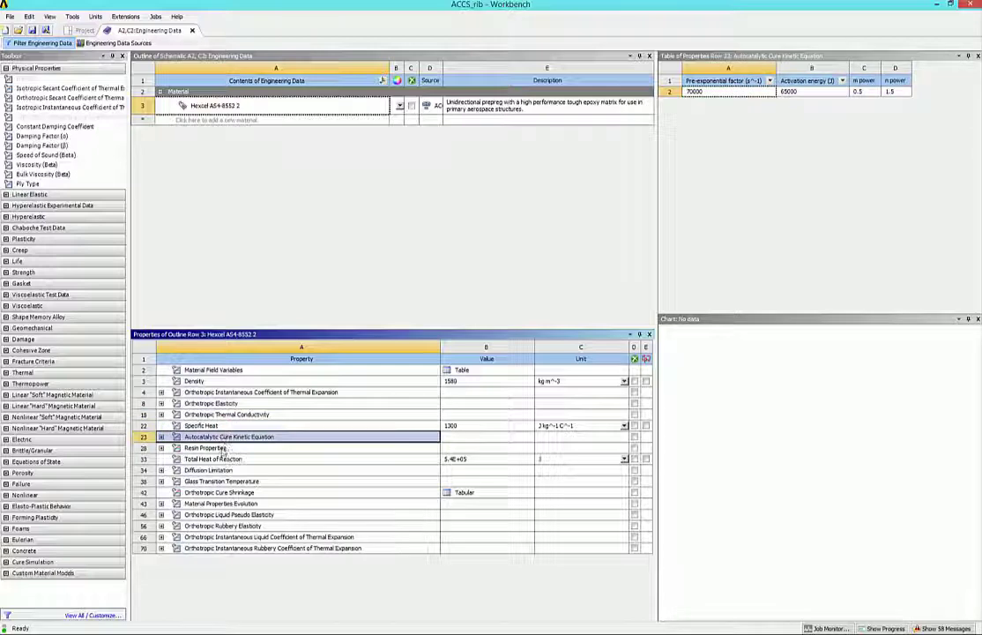
{"action": "left_click", "coordinate": [223, 448]}
{"action": "left_click", "coordinate": [218, 492]}
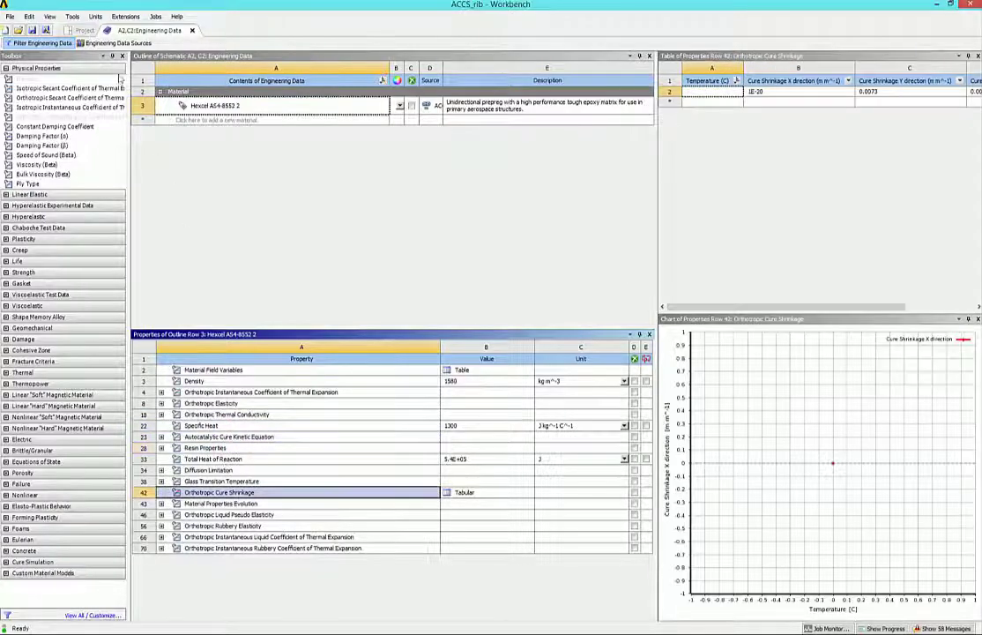
{"action": "left_click", "coordinate": [85, 31]}
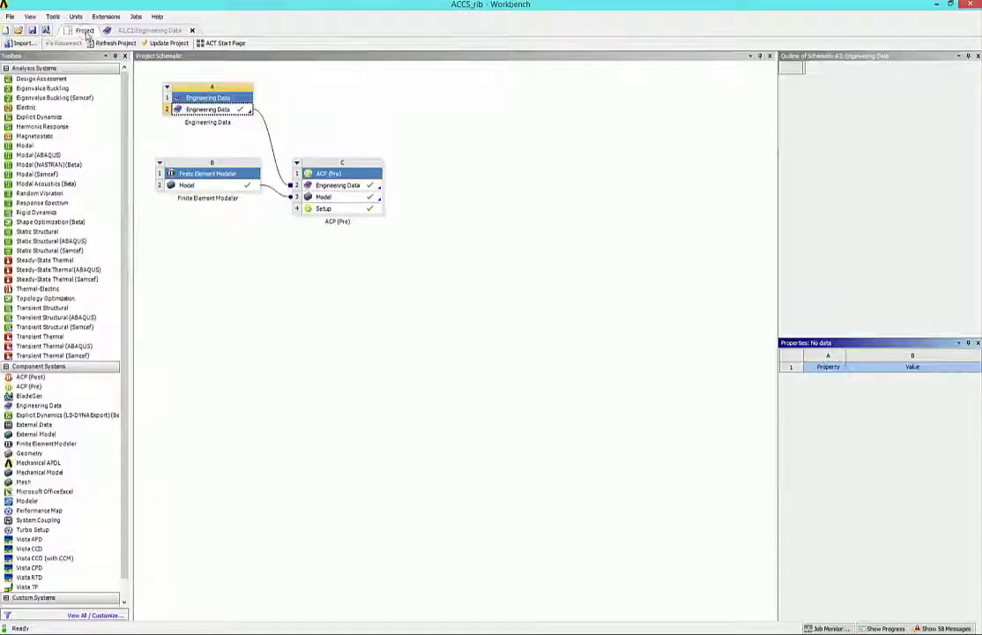
Add a Transient Thermal system fed with solid composite data from the ACP (Pre) setup
{"action": "left_click", "coordinate": [332, 208]}
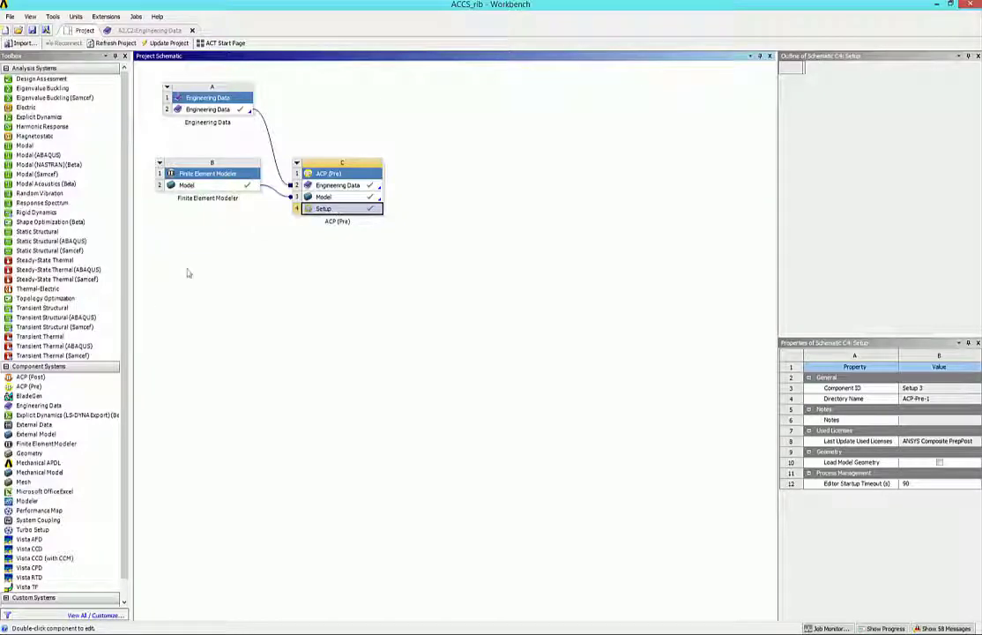
{"action": "left_click", "coordinate": [35, 337]}
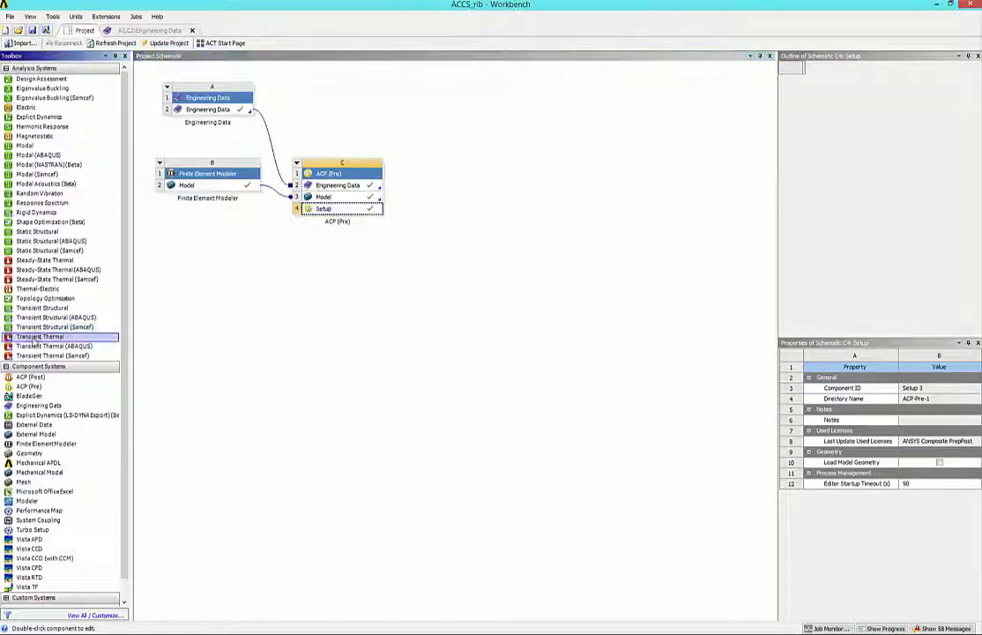
{"action": "left_click_drag", "start_coordinate": [35, 339], "coordinate": [459, 201]}
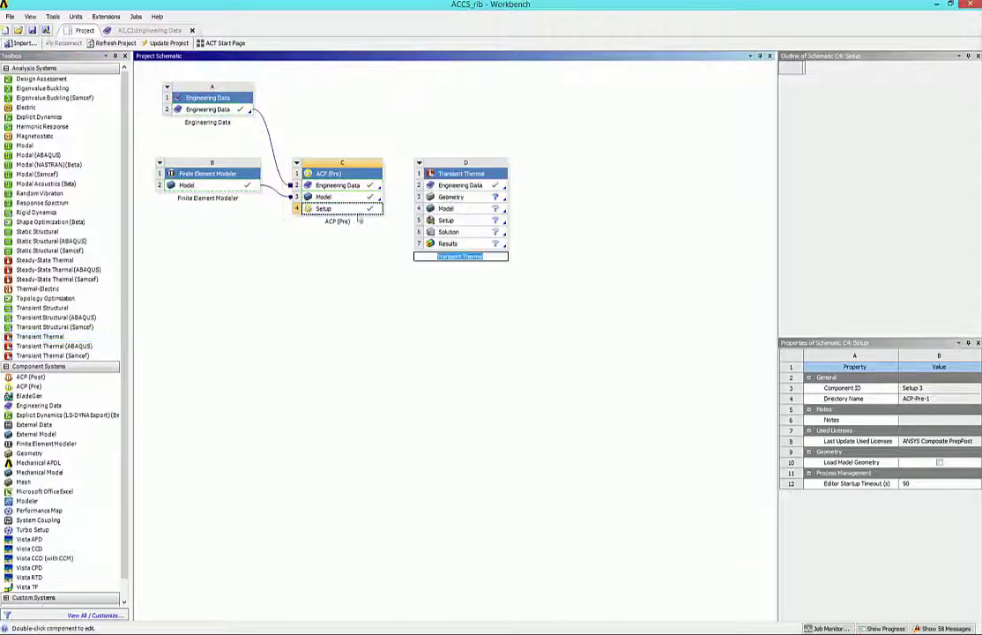
{"action": "left_click_drag", "start_coordinate": [353, 209], "coordinate": [464, 215]}
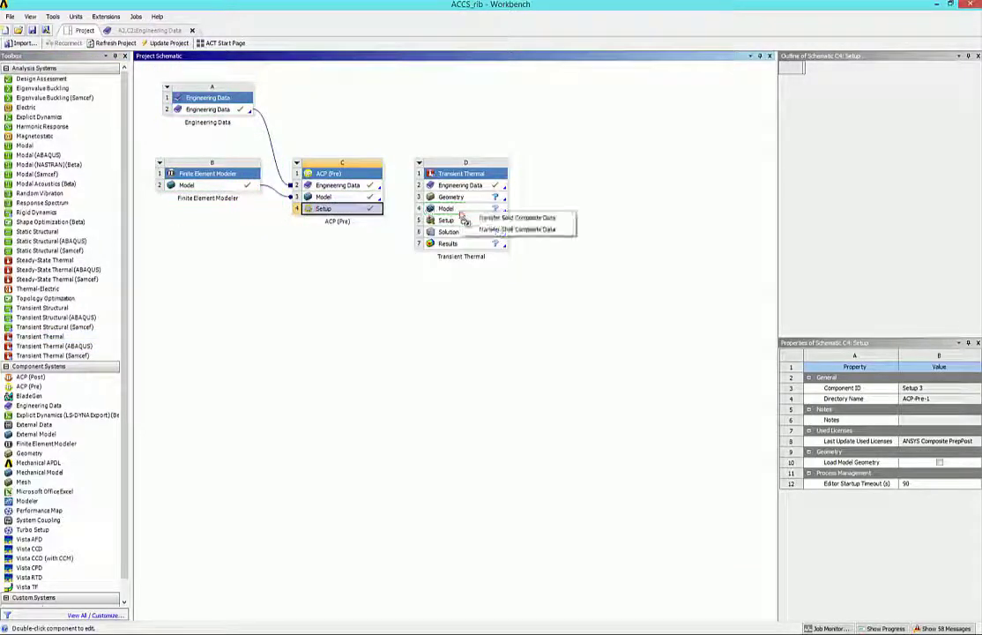
{"action": "left_click", "coordinate": [546, 218]}
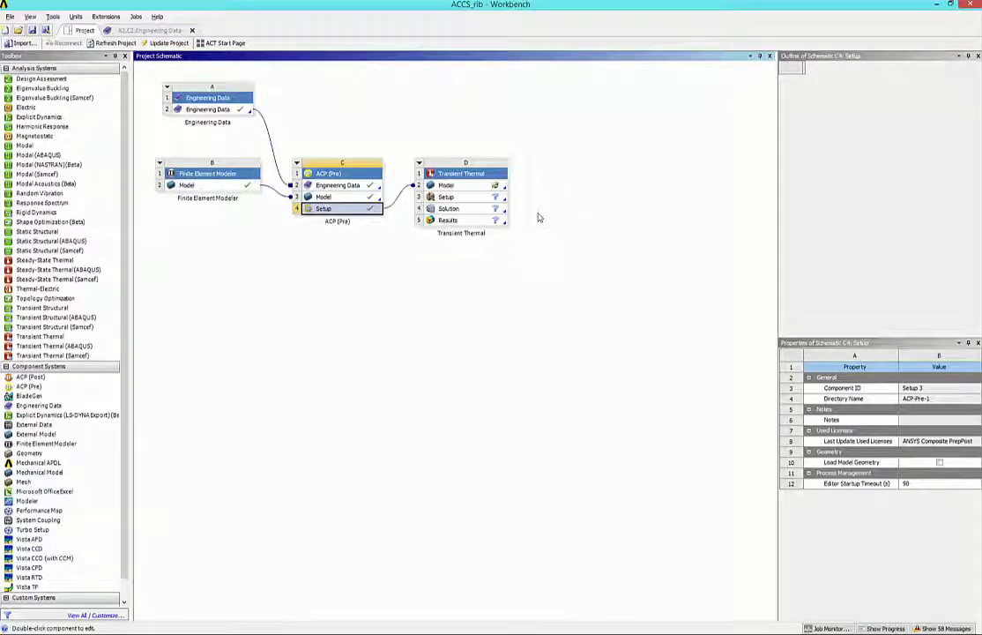
Update the Transient Thermal system's Model cell
{"action": "right_click", "coordinate": [462, 187]}
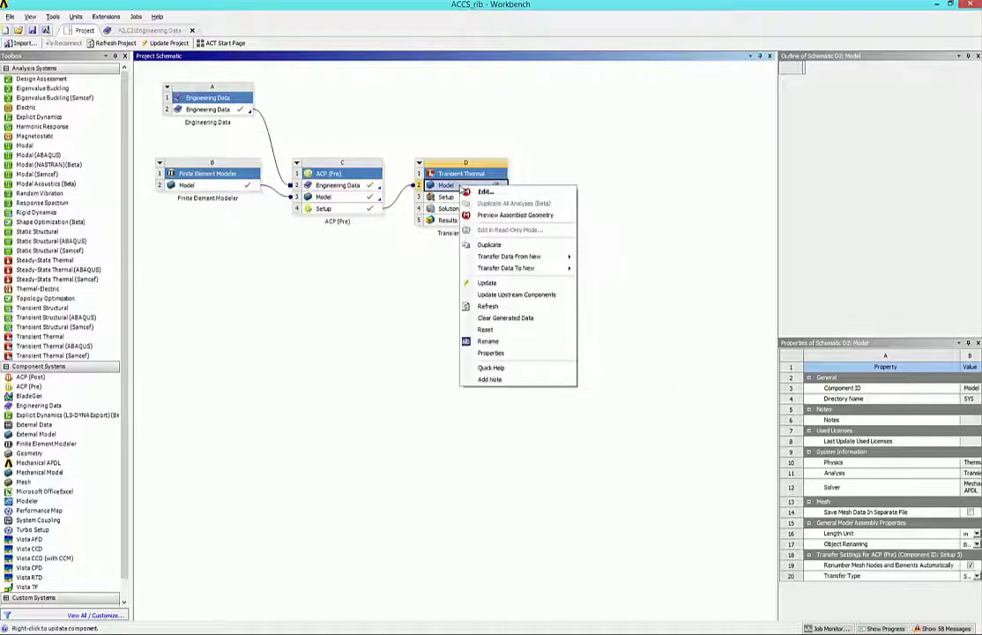
{"action": "left_click", "coordinate": [485, 283]}
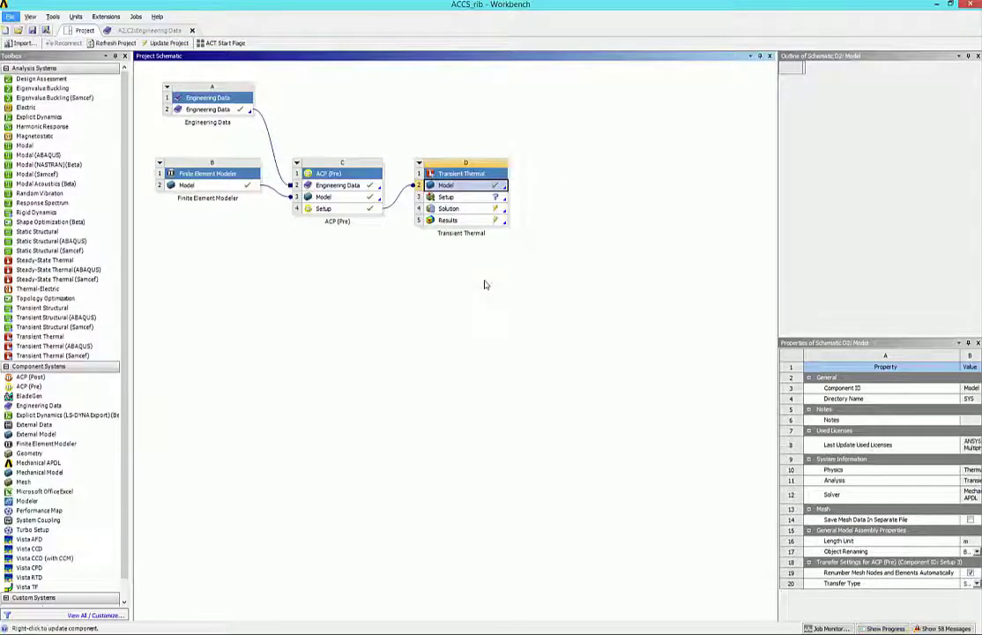
{"action": "right_click", "coordinate": [474, 191]}
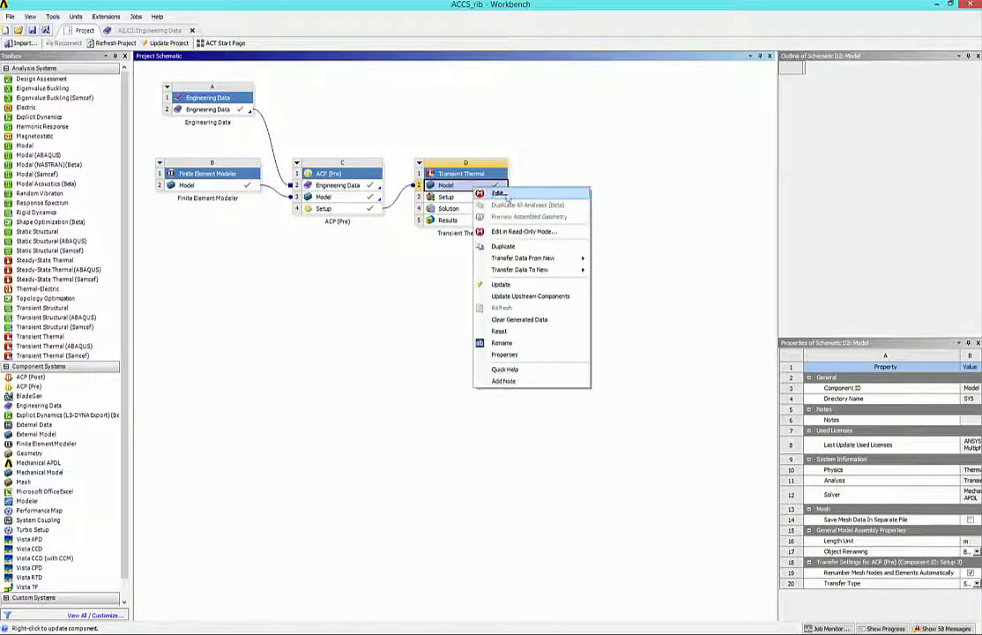
Open the thermal model in Mechanical and clear the existing Initial Temperature value
{"action": "left_click", "coordinate": [499, 193]}
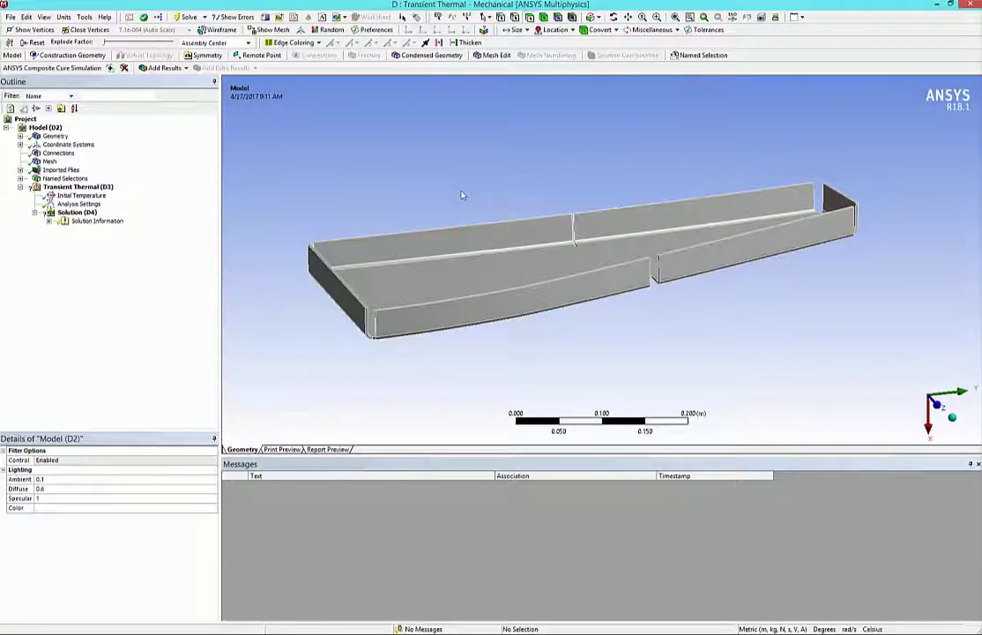
{"action": "left_click", "coordinate": [81, 195]}
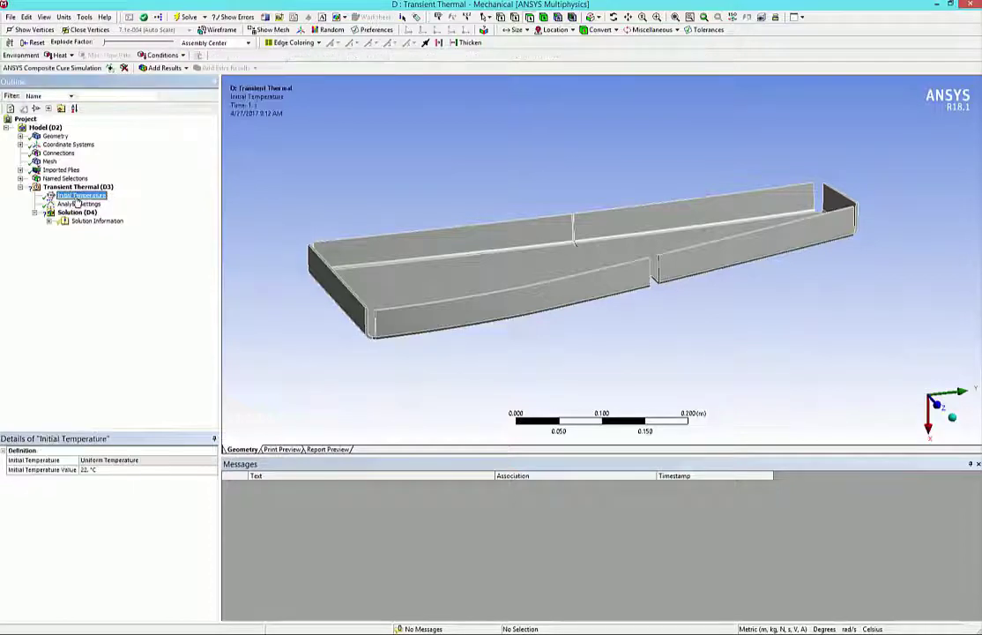
{"action": "left_click", "coordinate": [95, 470]}
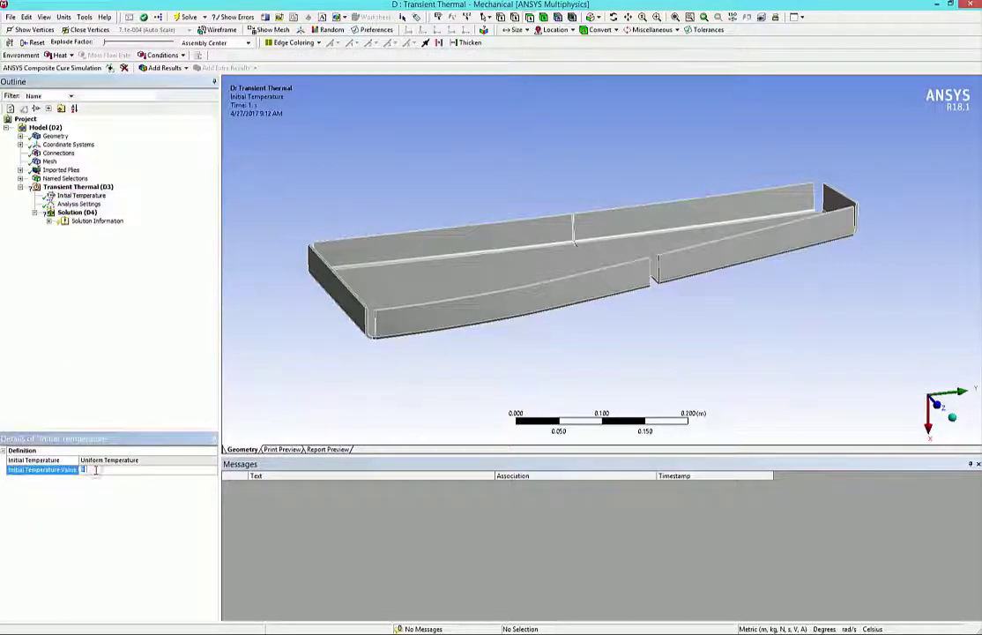
{"action": "key", "text": "BackSpace"}
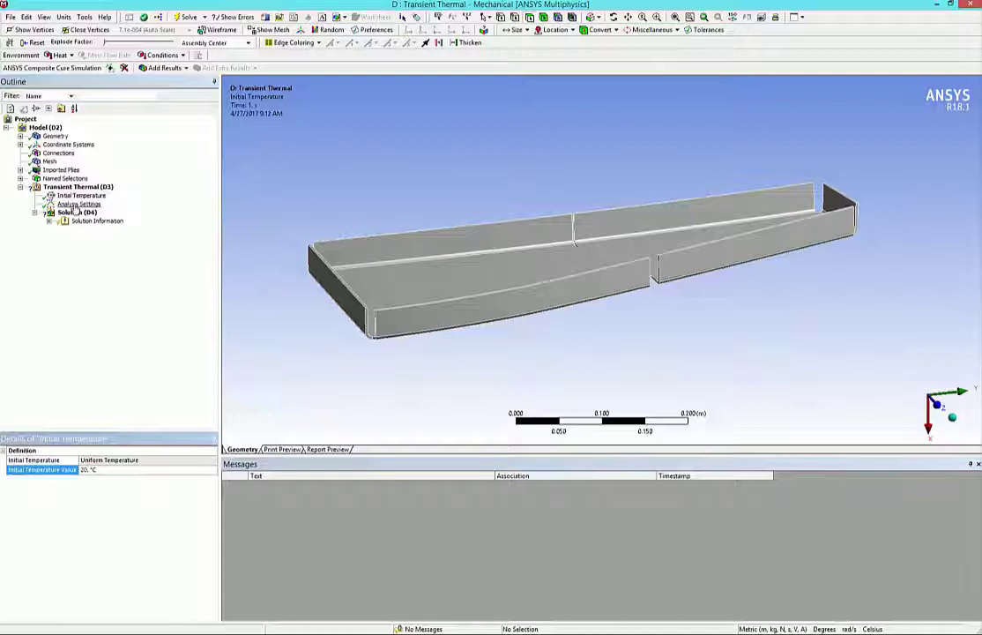
Set three load steps ending at 15600, 20400 and 20640 s
{"action": "left_click", "coordinate": [78, 204]}
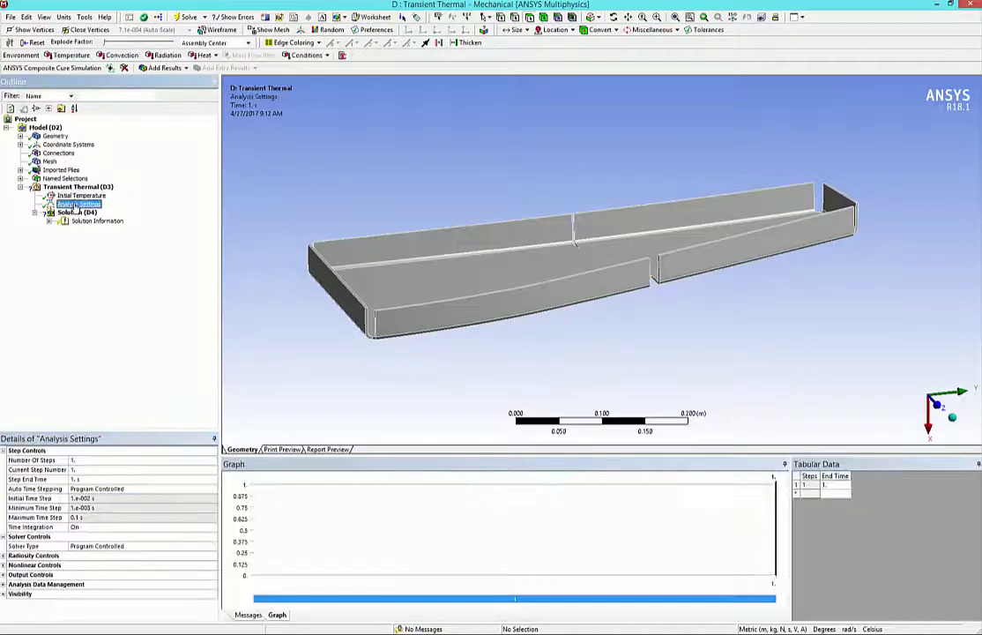
{"action": "left_click", "coordinate": [125, 460]}
{"action": "type", "text": "3"}
{"action": "key", "text": "Return"}
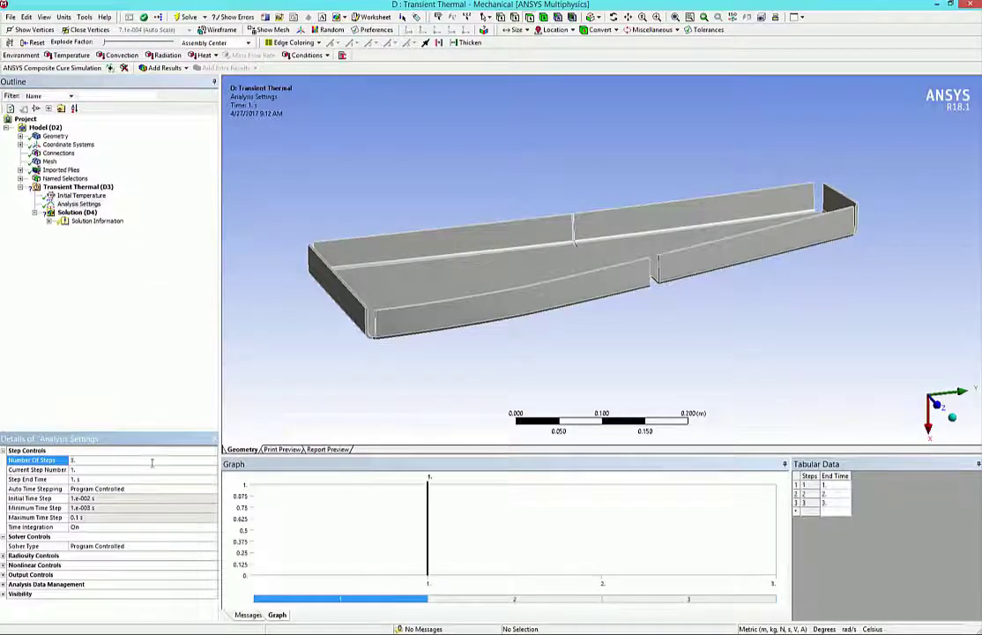
{"action": "left_click", "coordinate": [838, 503]}
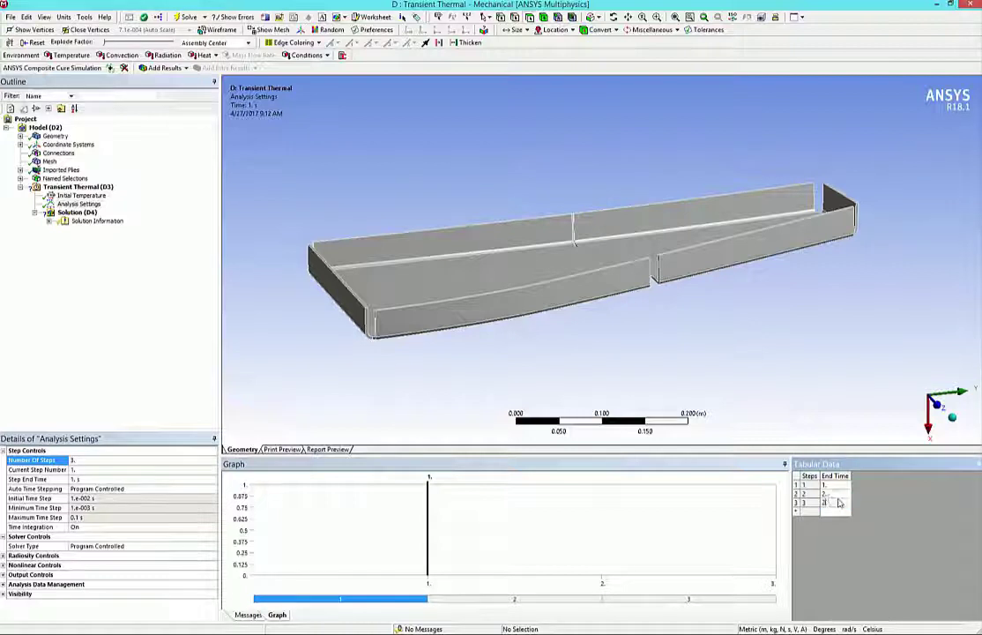
{"action": "key", "text": "Return"}
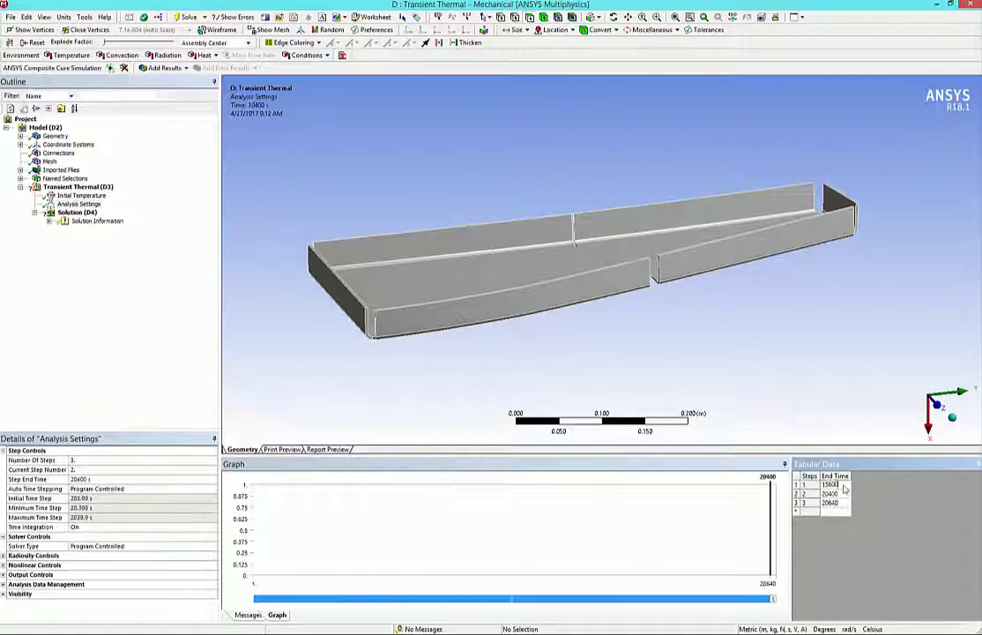
{"action": "key", "text": "Up"}
{"action": "key", "text": "Up"}
{"action": "type", "text": "15600"}
{"action": "key", "text": "Return"}
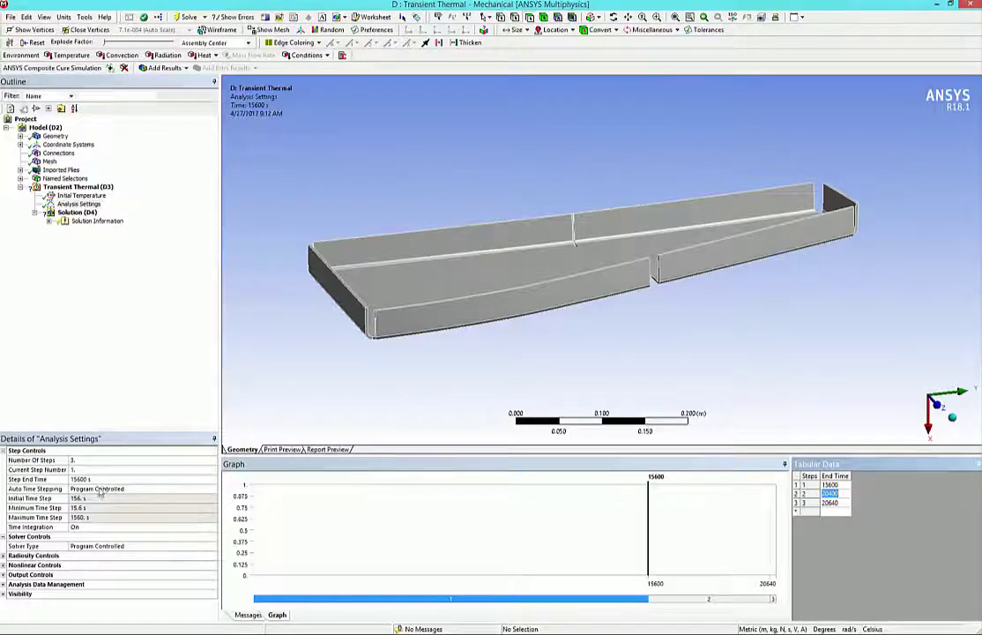
Turn automatic time stepping off and use a fixed 240 s time step
{"action": "double_click", "coordinate": [100, 488]}
{"action": "left_click", "coordinate": [77, 507]}
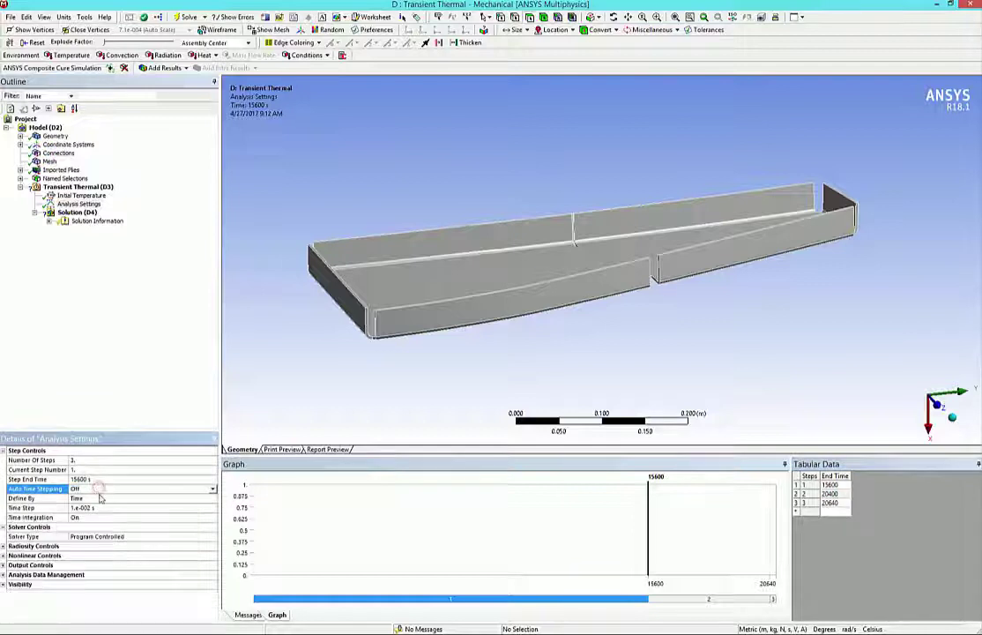
{"action": "left_click", "coordinate": [102, 506]}
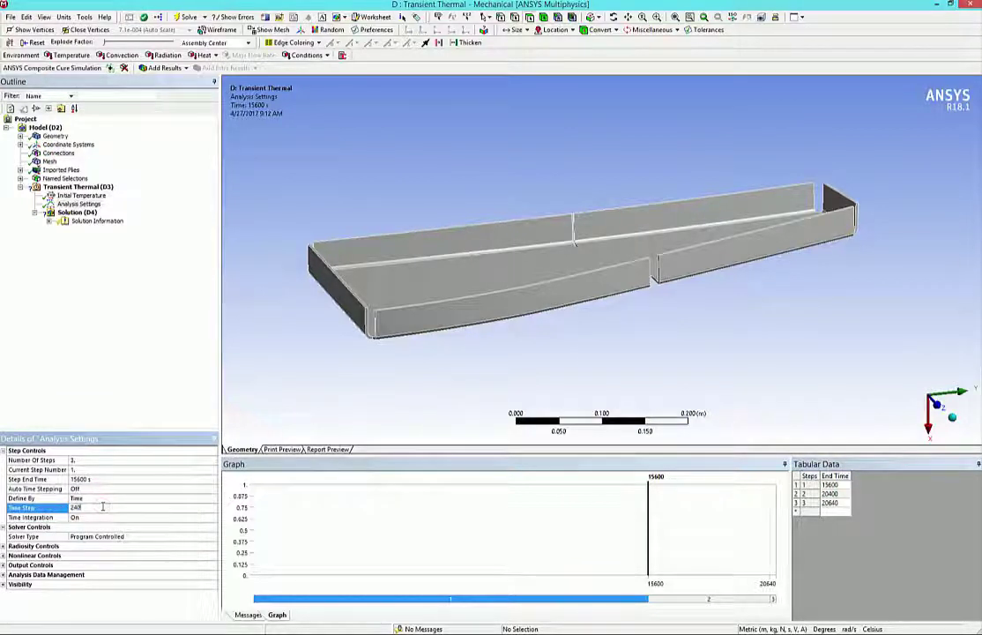
{"action": "left_click", "coordinate": [105, 507]}
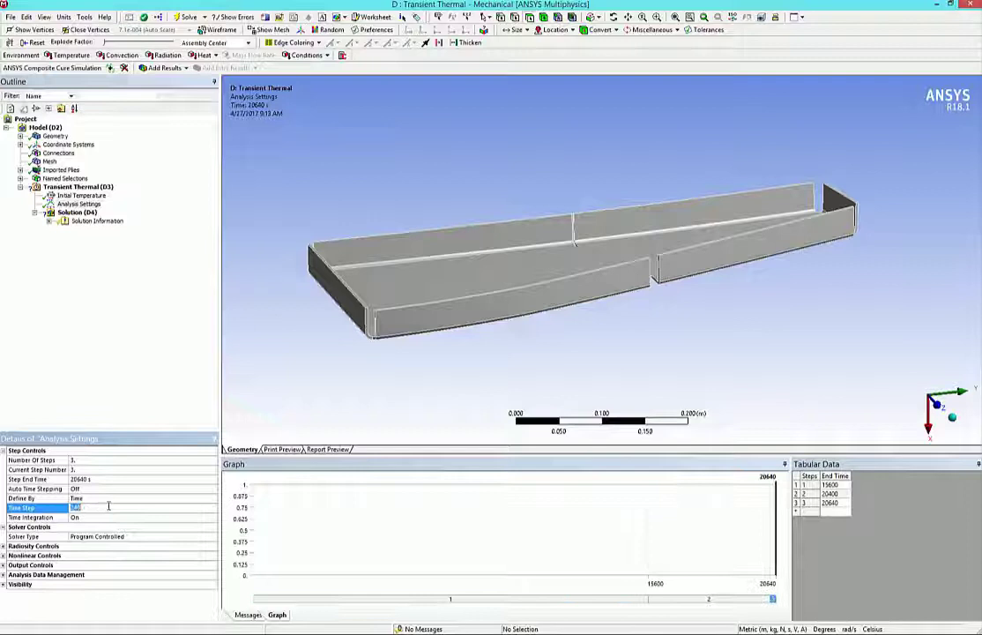
Insert a Convection load scoped to the SM_ALL_ELEMENTS_BOT(ACP (Pre)) named selection
{"action": "right_click", "coordinate": [97, 188]}
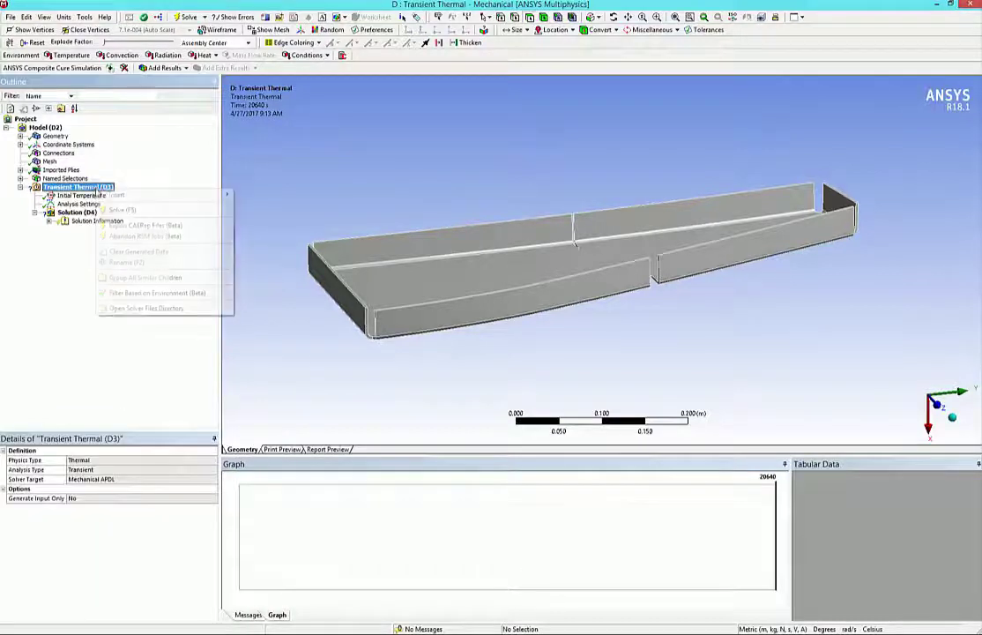
{"action": "mouse_move", "coordinate": [121, 197]}
{"action": "left_click", "coordinate": [257, 237]}
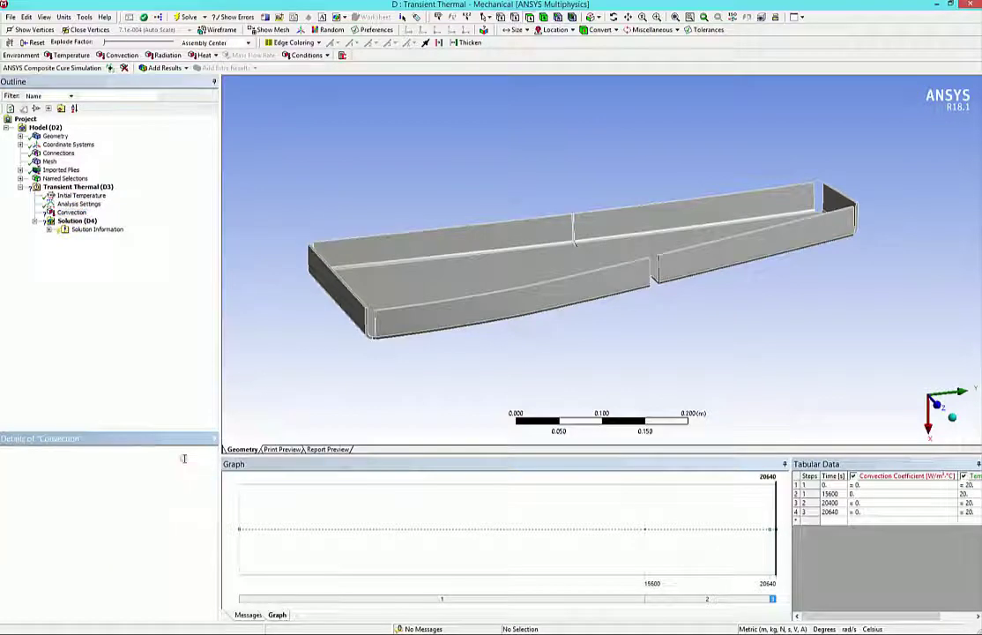
{"action": "left_click", "coordinate": [189, 469]}
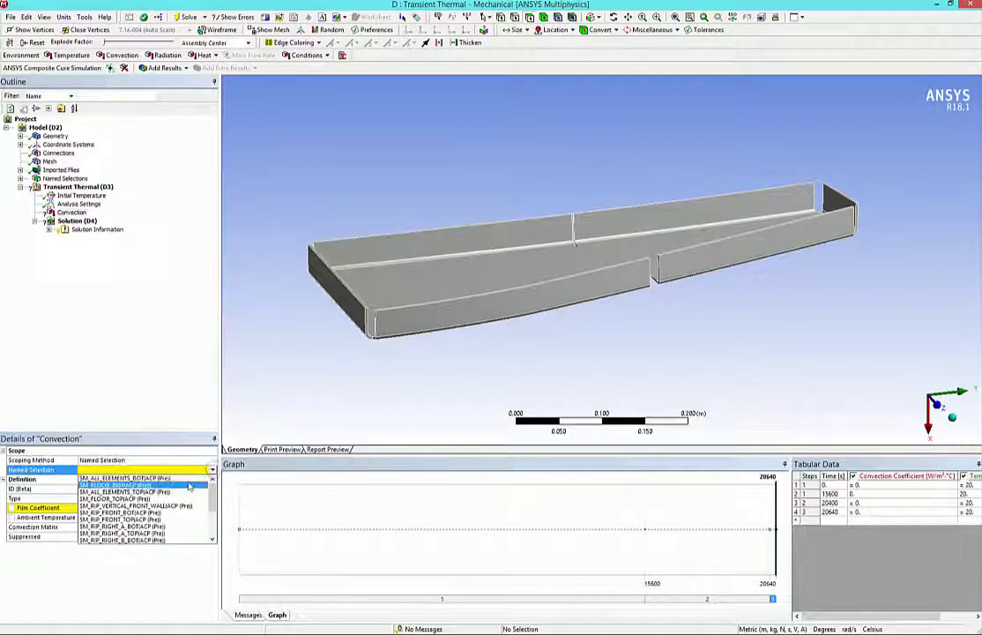
{"action": "left_click", "coordinate": [181, 478]}
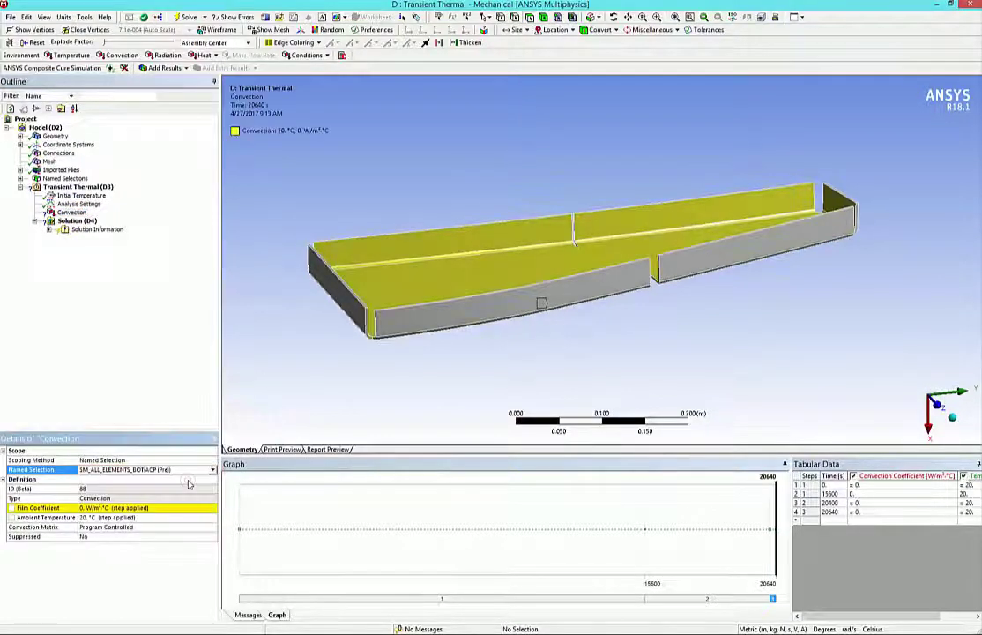
Give the convection a 25 W/m²·°C film coefficient and a tabular ambient temperature
{"action": "left_click", "coordinate": [144, 506]}
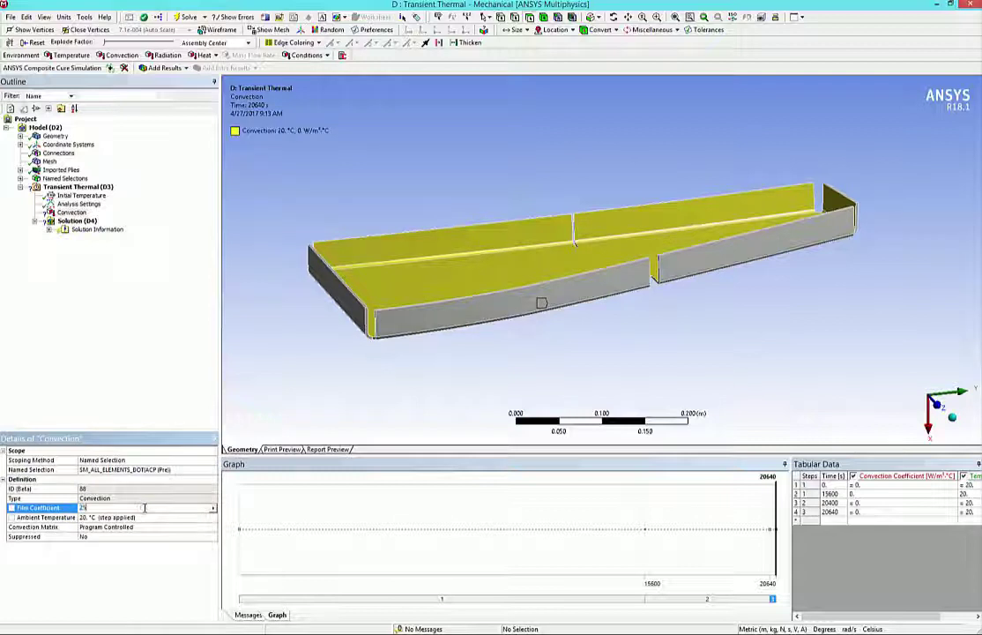
{"action": "type", "text": "25"}
{"action": "key", "text": "Return"}
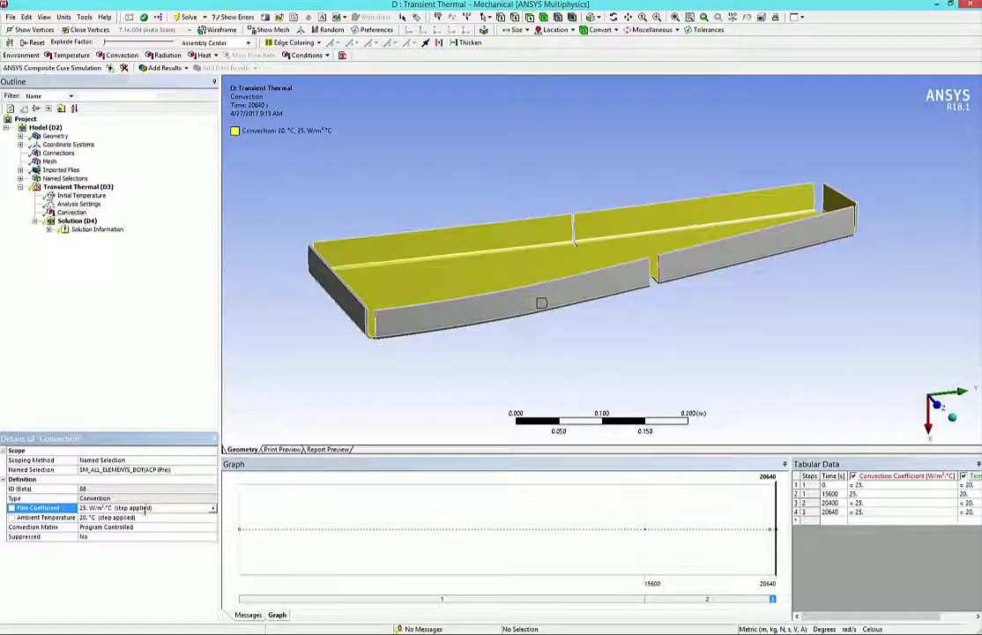
{"action": "left_click", "coordinate": [148, 517]}
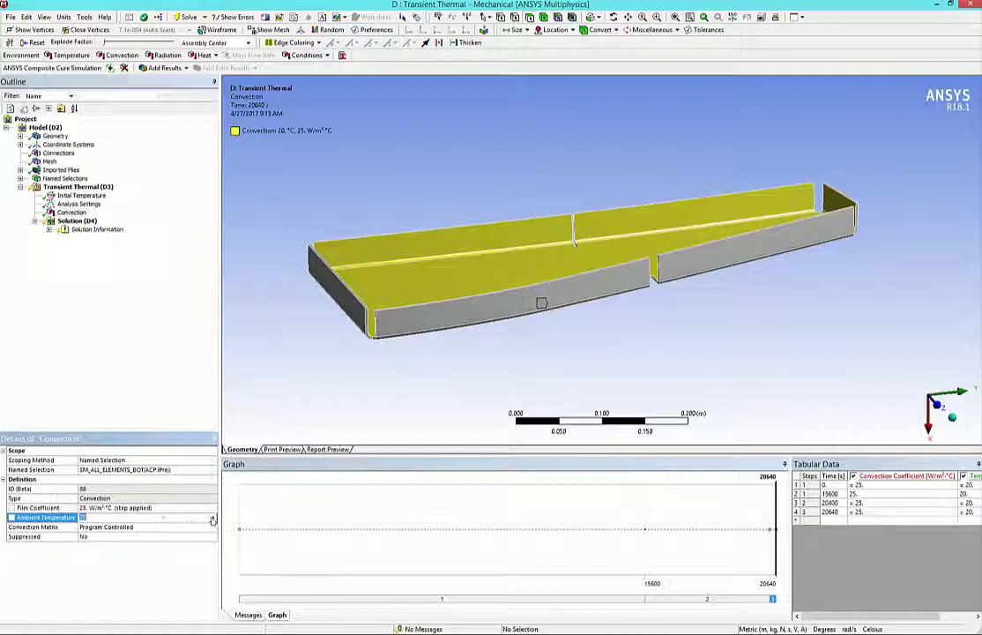
{"action": "left_click", "coordinate": [212, 518]}
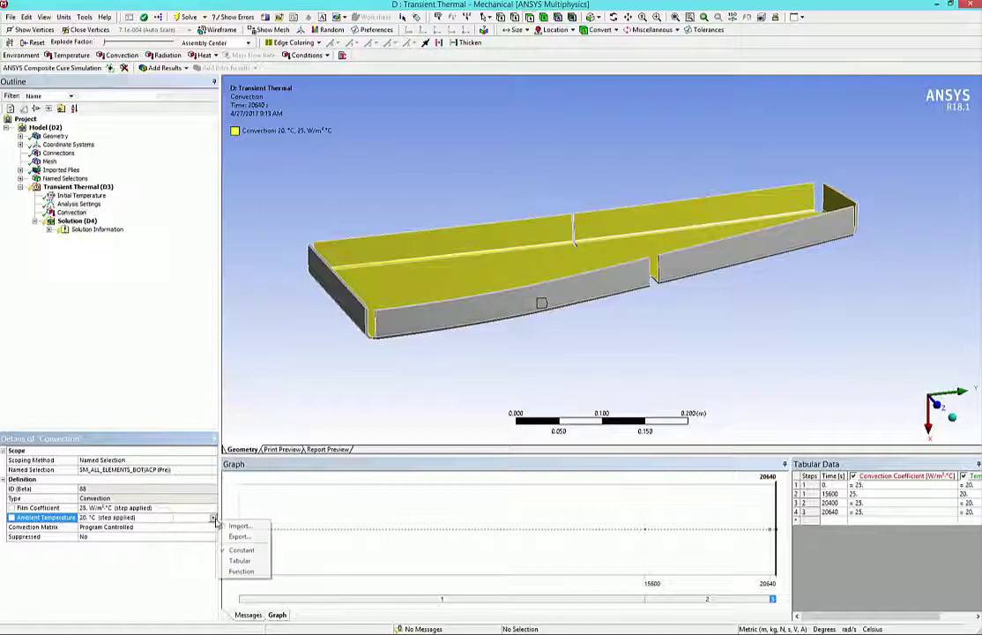
{"action": "left_click", "coordinate": [238, 561]}
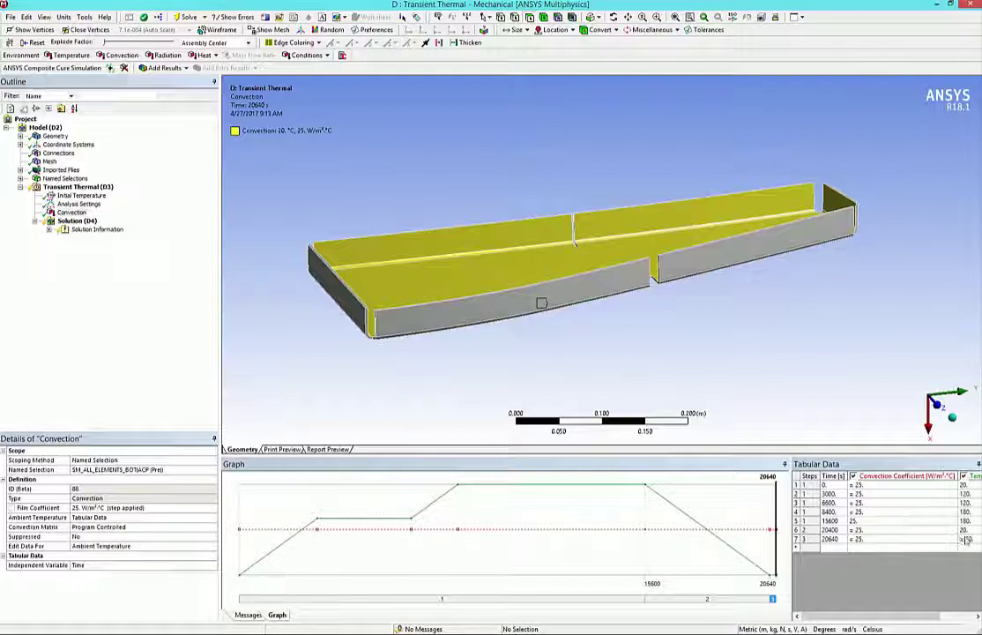
Duplicate the convection load and retarget Convection 2 to SM_ALL_ELEMENTS_TOP(ACP (Pre))
{"action": "right_click", "coordinate": [72, 213]}
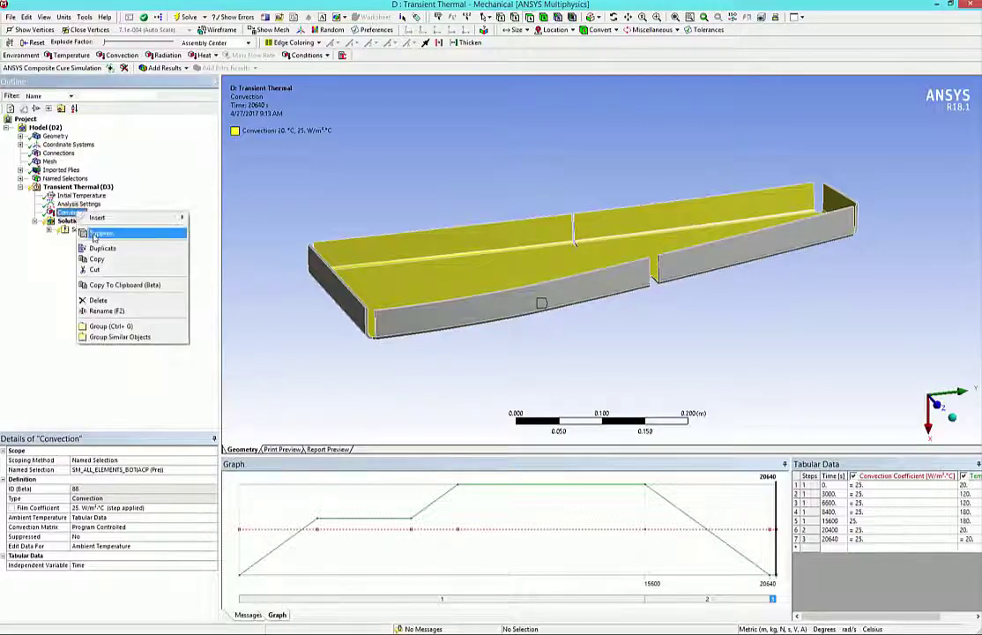
{"action": "left_click", "coordinate": [100, 250]}
{"action": "left_click", "coordinate": [208, 470]}
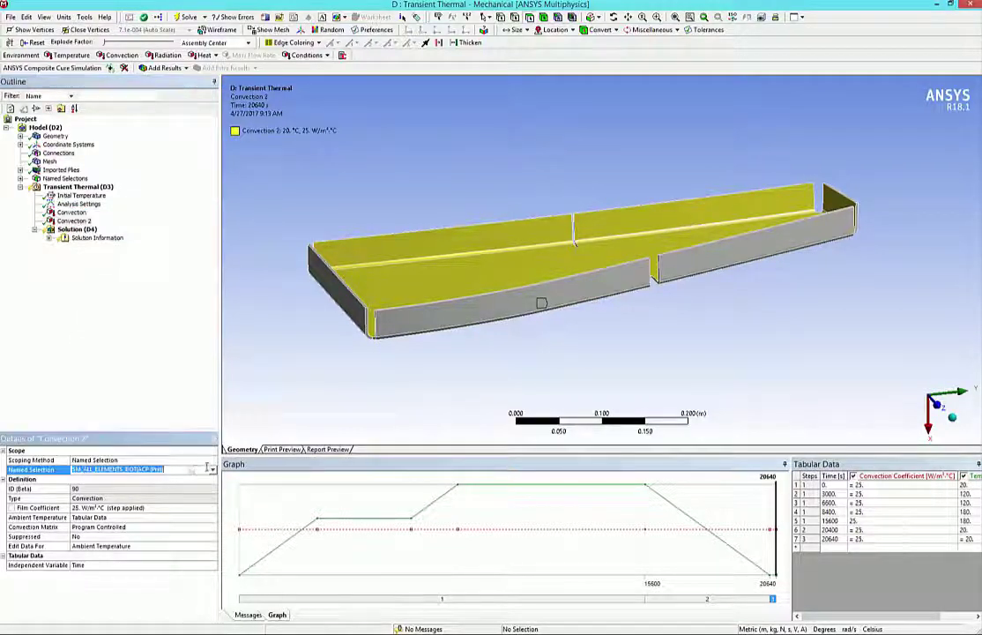
{"action": "left_click", "coordinate": [214, 471]}
{"action": "left_click", "coordinate": [202, 495]}
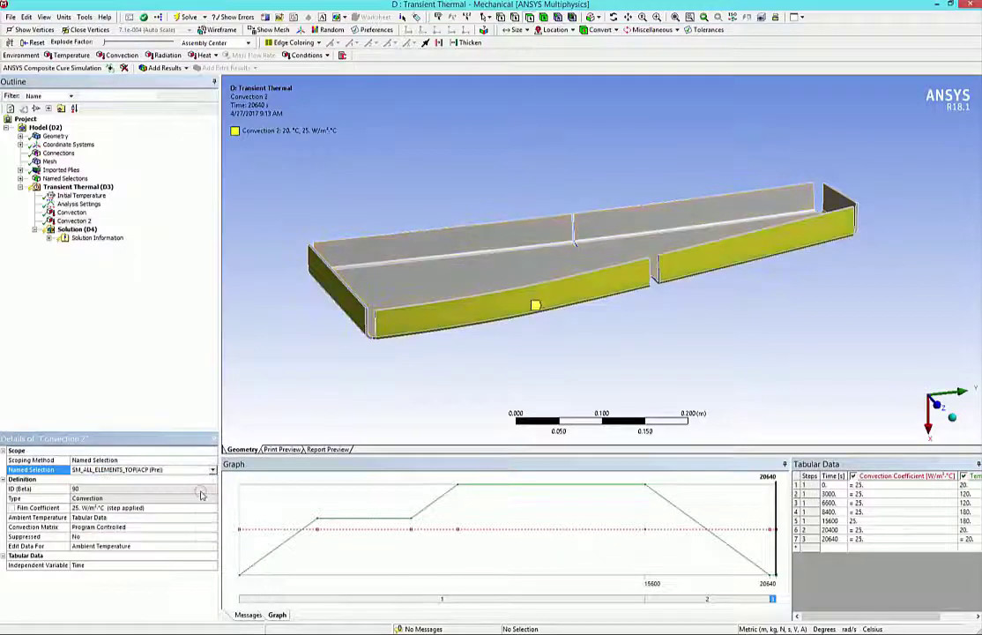
{"action": "middle_click_drag", "start_coordinate": [688, 329], "coordinate": [660, 328]}
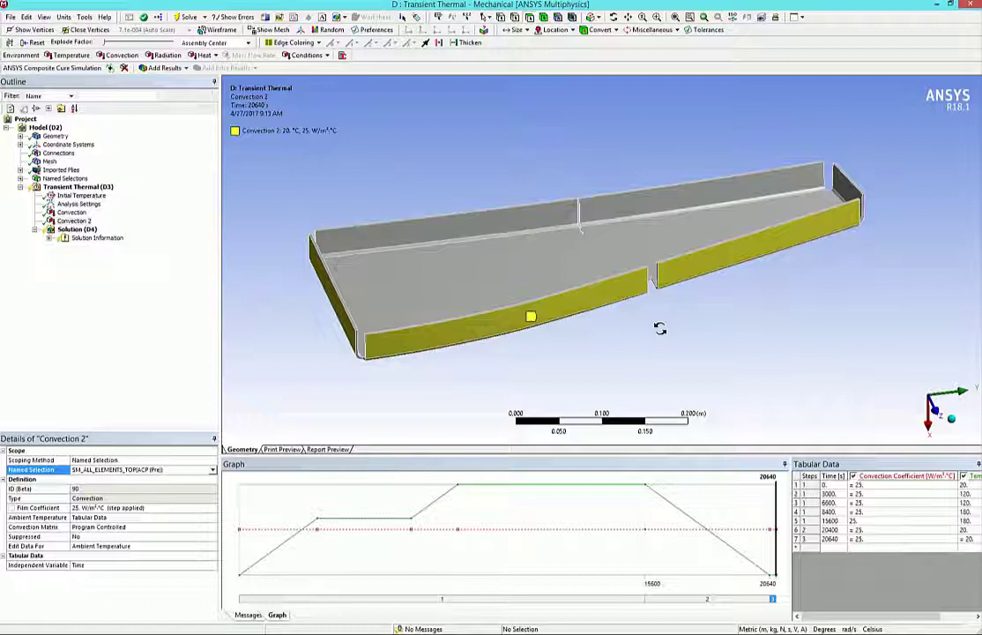
Add ANSYS Composite Cure Simulation and insert a Thermal Temperature result under Solution
{"action": "left_click", "coordinate": [112, 72]}
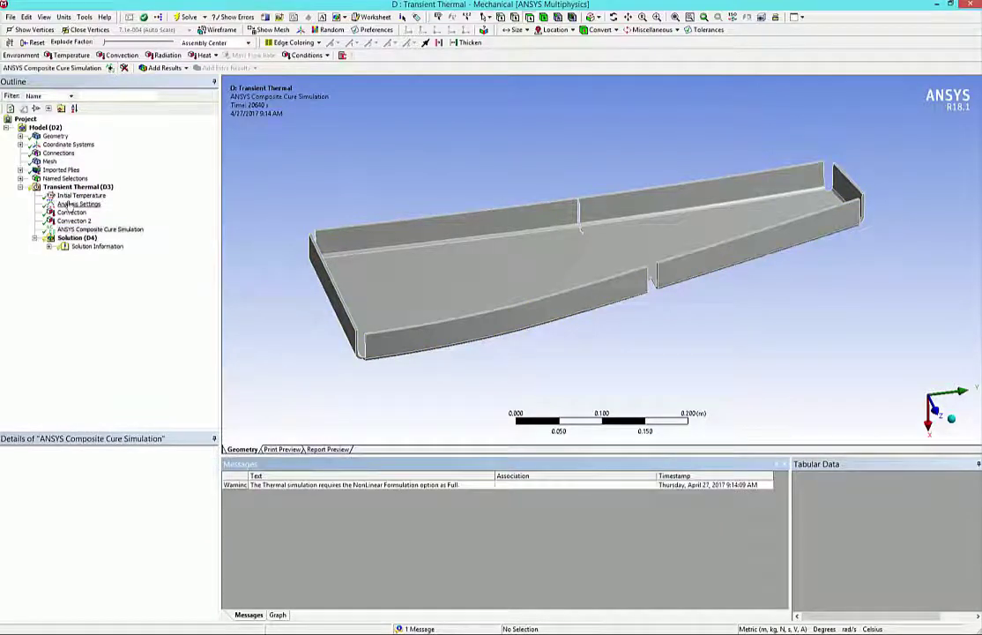
{"action": "left_click", "coordinate": [74, 238]}
{"action": "right_click", "coordinate": [74, 240]}
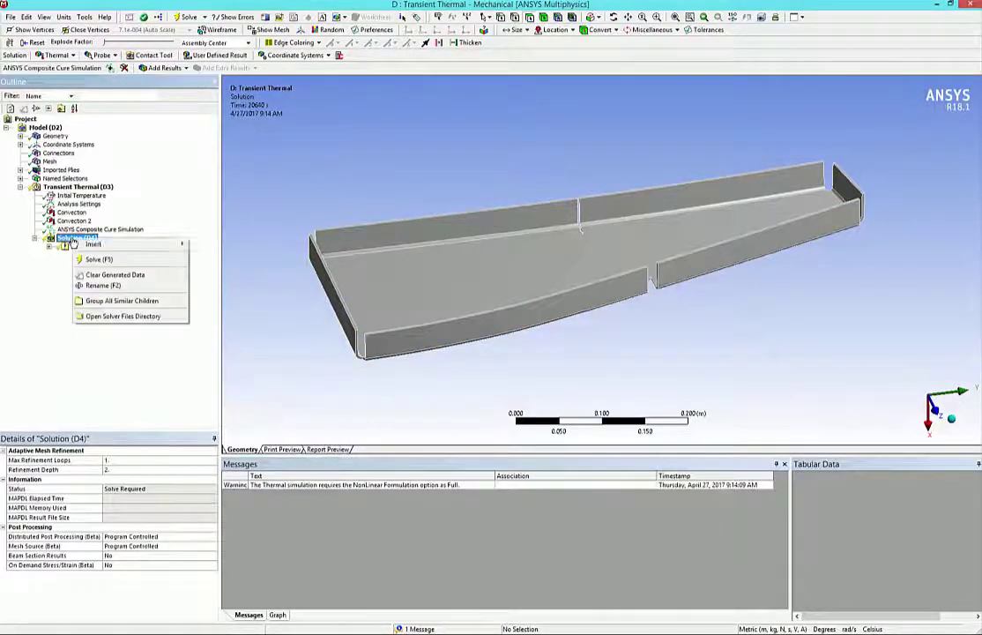
{"action": "mouse_move", "coordinate": [159, 244]}
{"action": "mouse_move", "coordinate": [218, 252]}
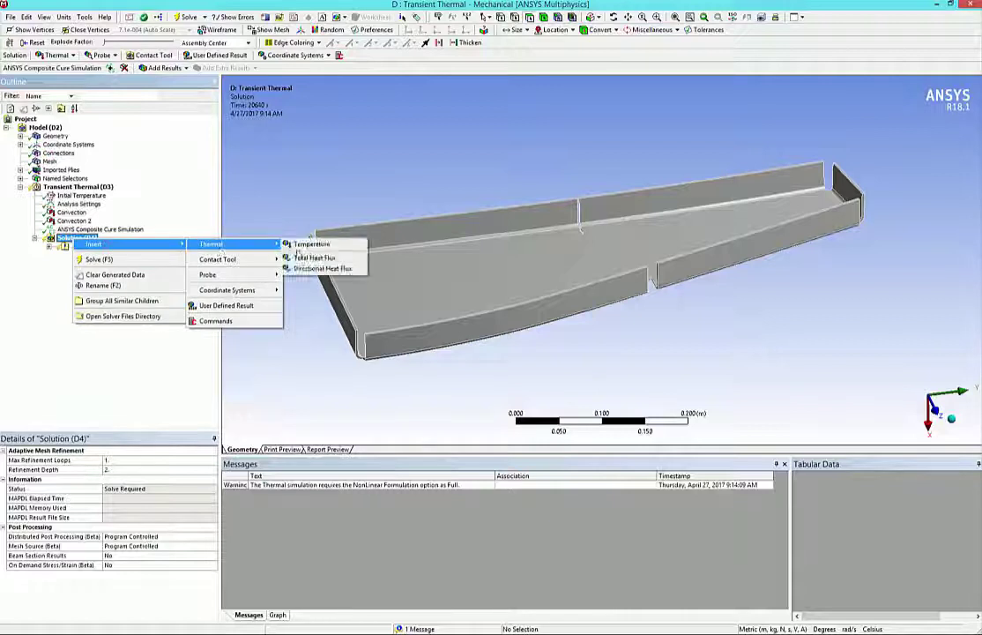
{"action": "left_click", "coordinate": [304, 244]}
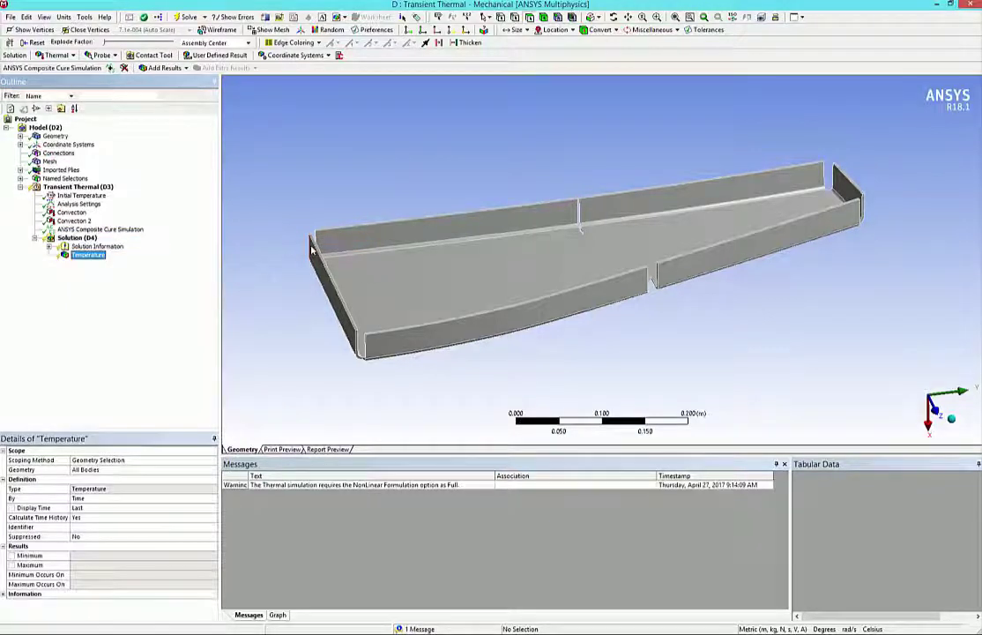
Add State, Degree of Cure, Glass Transition Temperature and Heat of Reaction results, then solve
{"action": "left_click", "coordinate": [186, 69]}
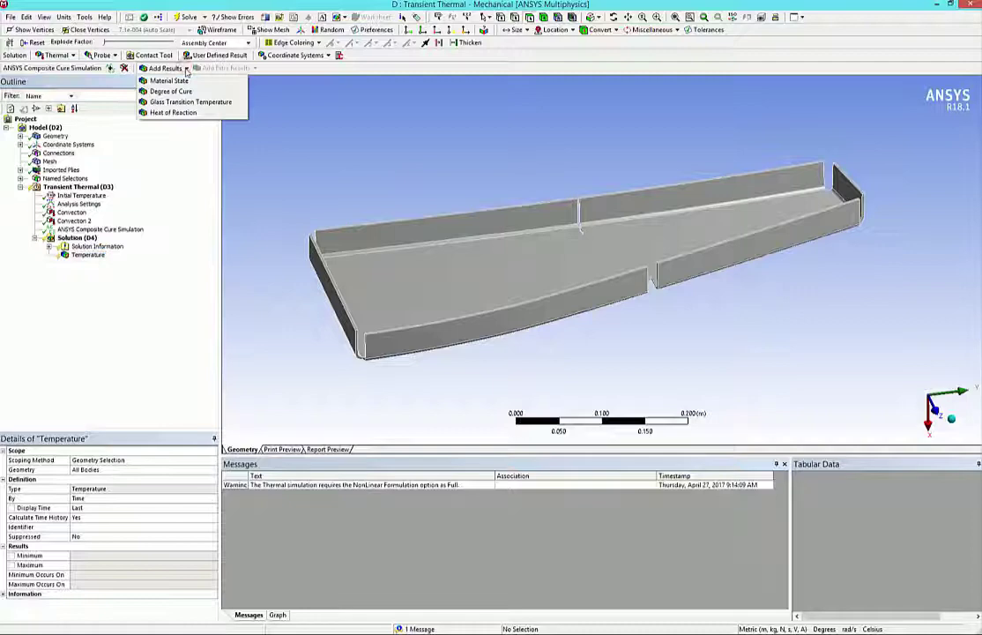
{"action": "left_click", "coordinate": [169, 80]}
{"action": "left_click", "coordinate": [186, 68]}
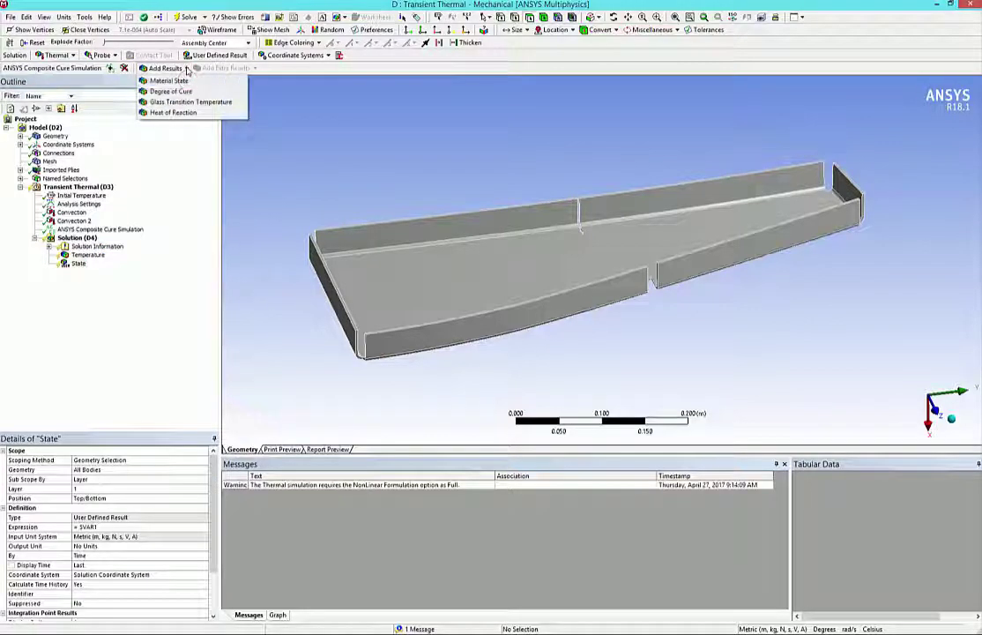
{"action": "left_click", "coordinate": [171, 92]}
{"action": "left_click", "coordinate": [186, 69]}
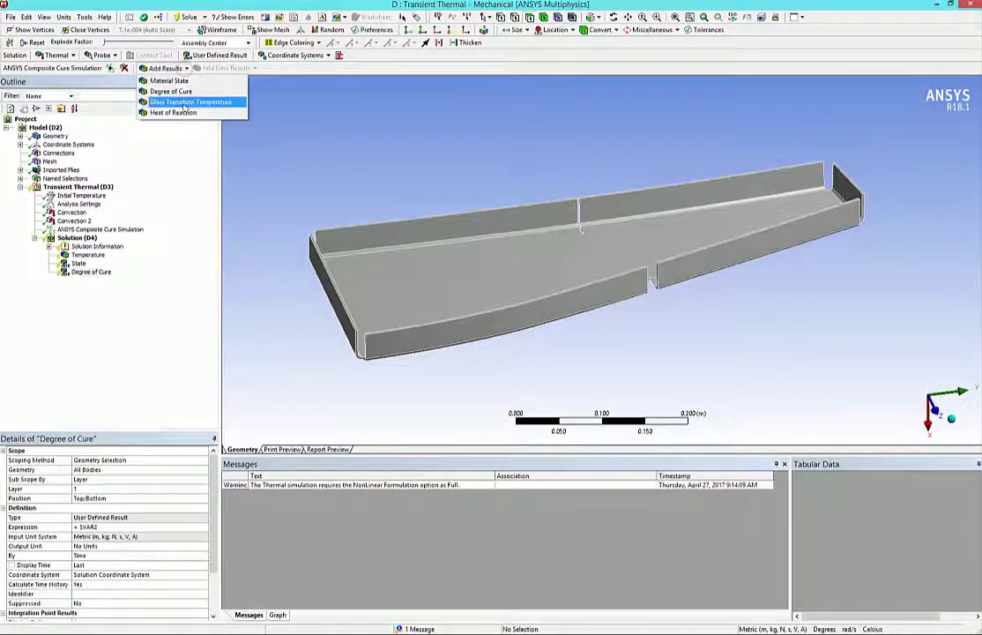
{"action": "left_click", "coordinate": [185, 102]}
{"action": "left_click", "coordinate": [186, 69]}
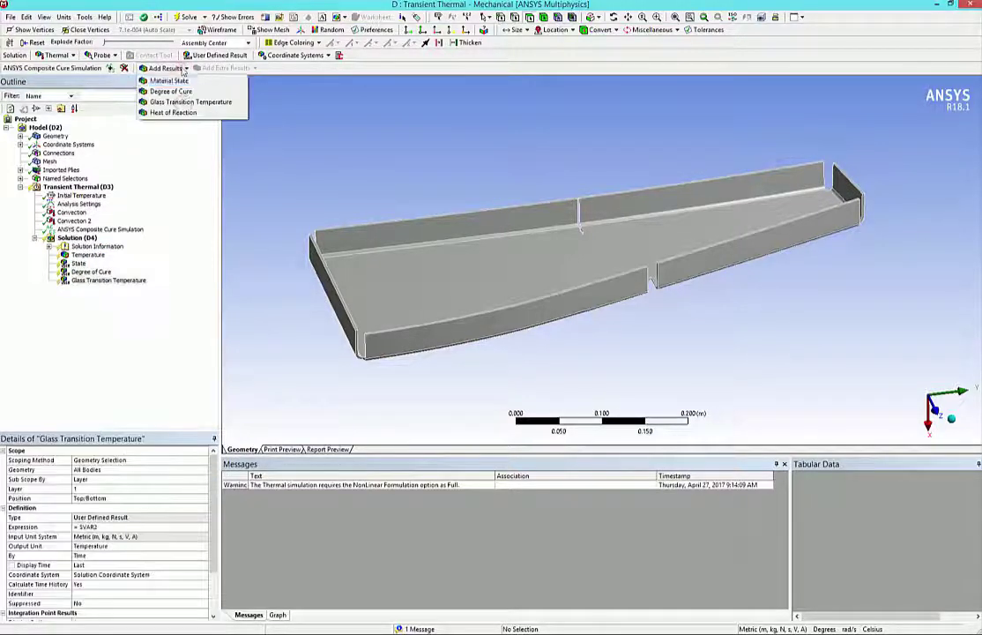
{"action": "left_click", "coordinate": [181, 113]}
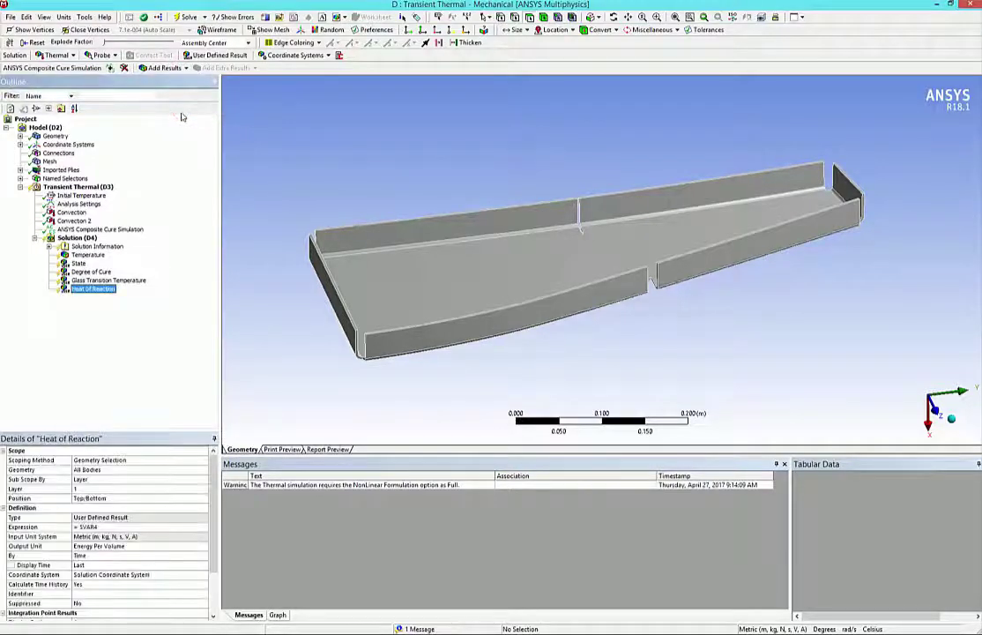
{"action": "left_click", "coordinate": [187, 18]}
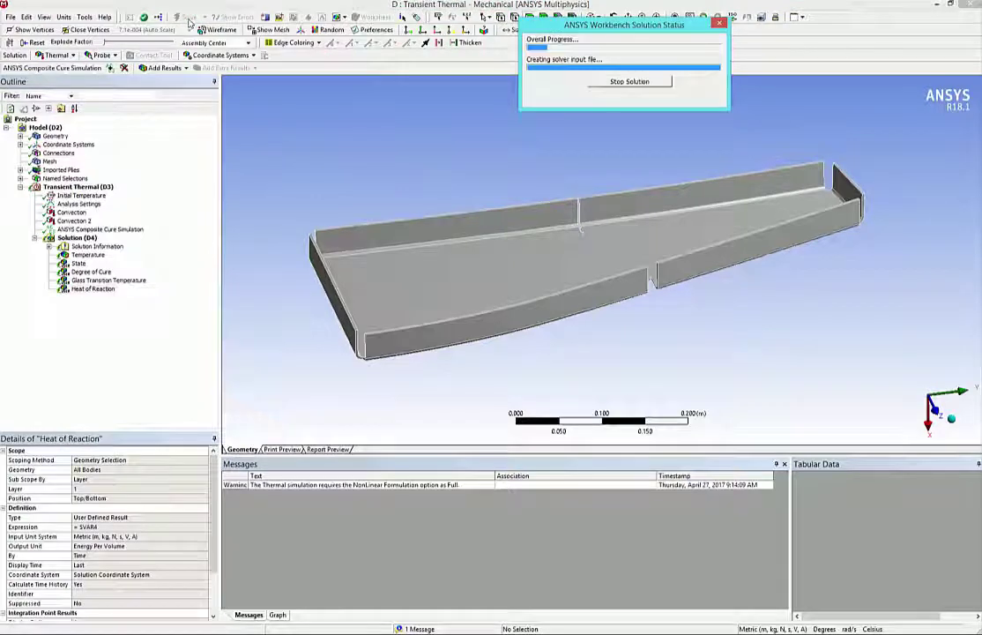
Step through the Temperature, State, Degree of Cure, Glass Transition Temperature and Heat of Reaction contours
{"action": "left_click", "coordinate": [87, 255]}
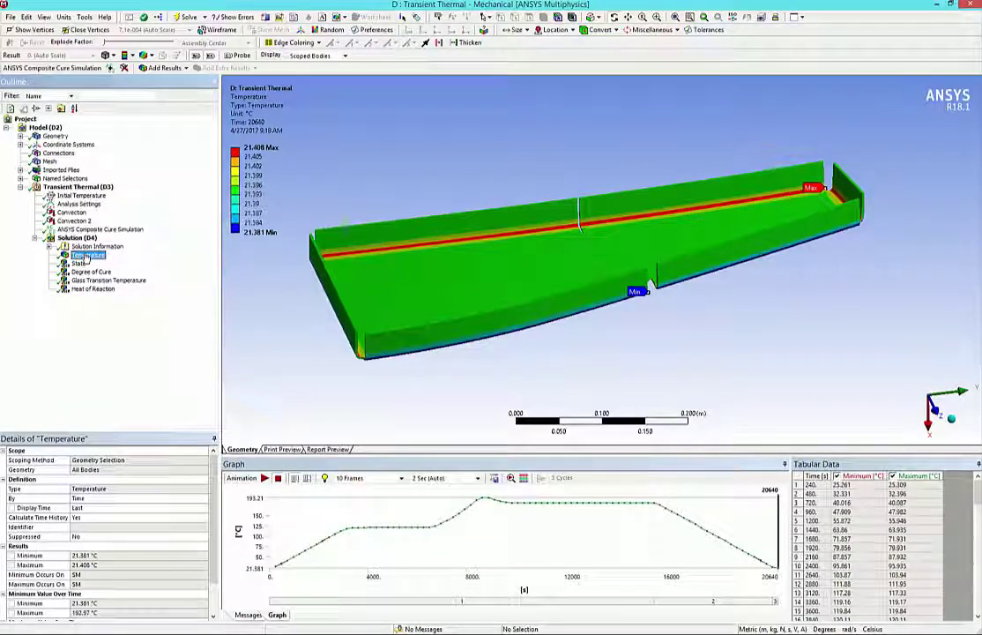
{"action": "left_click", "coordinate": [80, 263]}
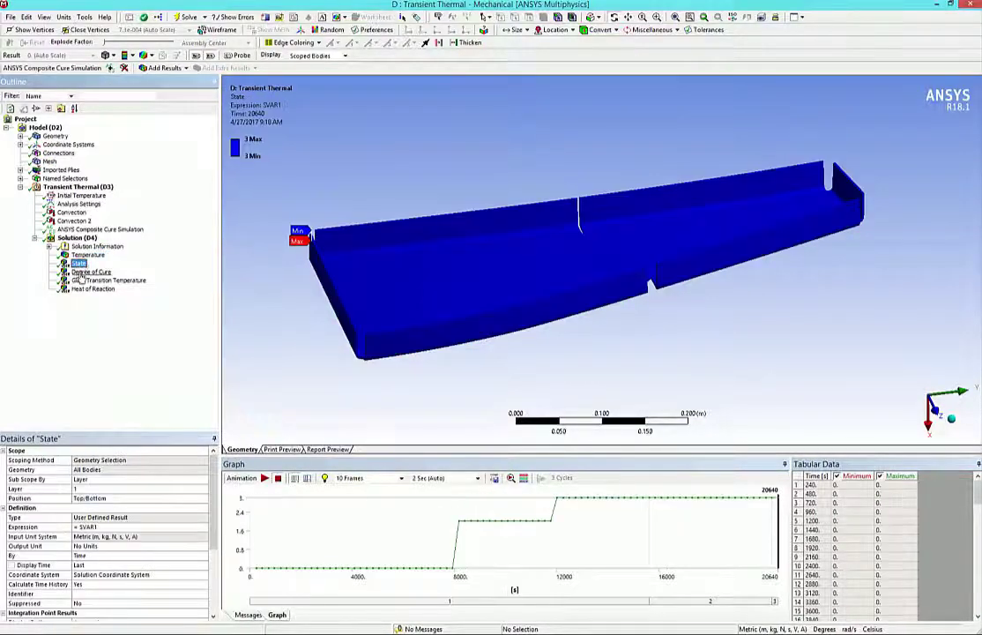
{"action": "left_click", "coordinate": [88, 271]}
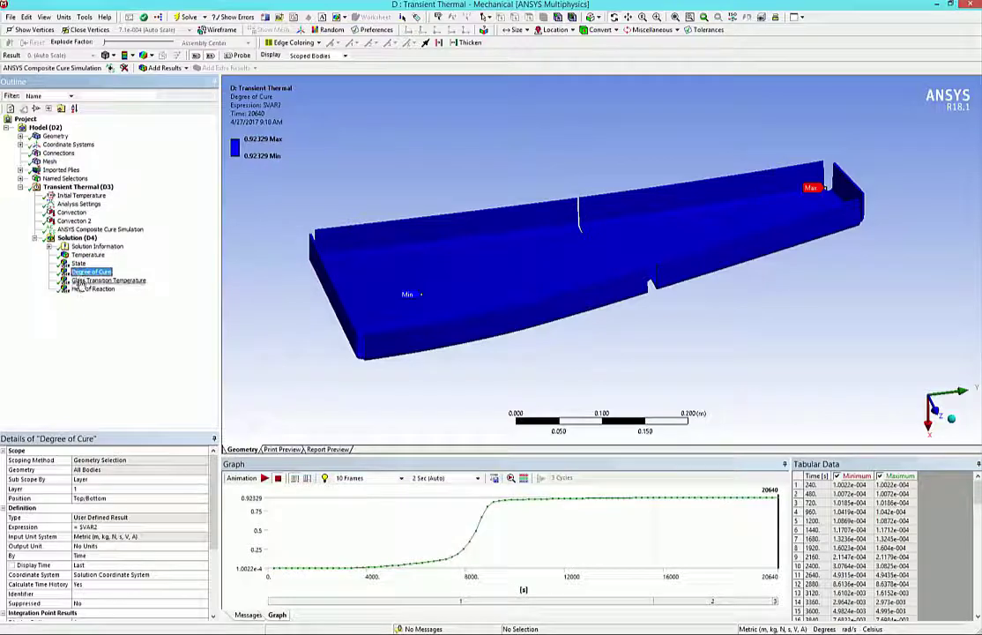
{"action": "left_click", "coordinate": [84, 280]}
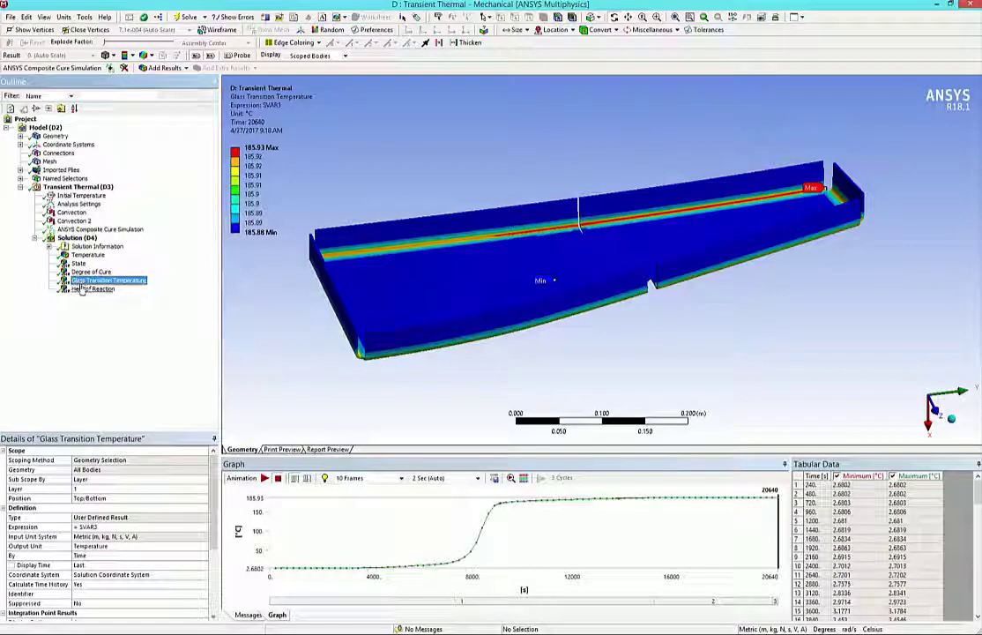
{"action": "left_click", "coordinate": [81, 290]}
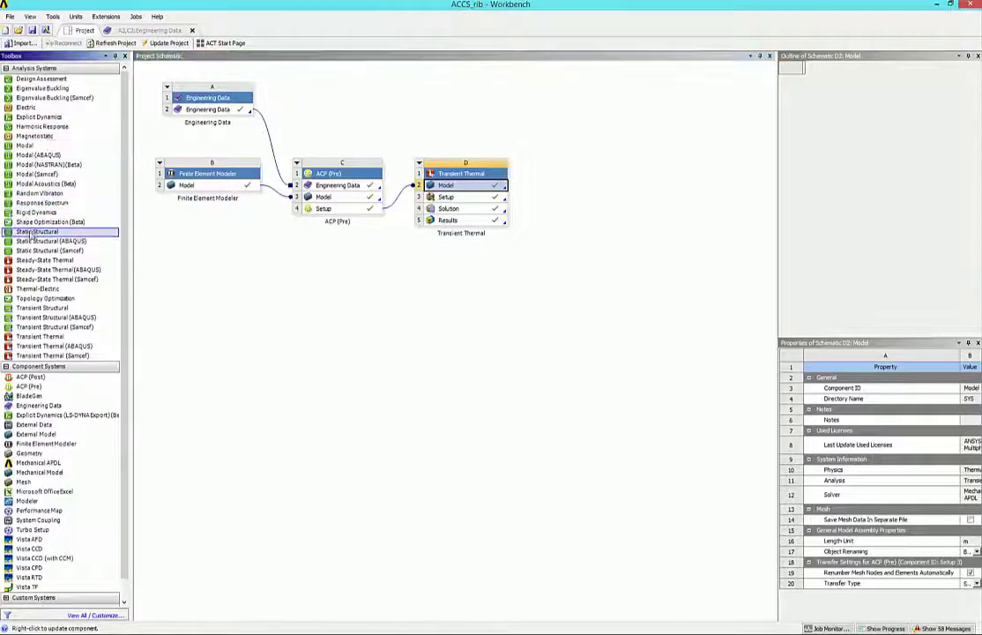
Drop a Static Structural system onto the Transient Thermal Model cell to share it
{"action": "left_click_drag", "start_coordinate": [19, 236], "coordinate": [487, 218]}
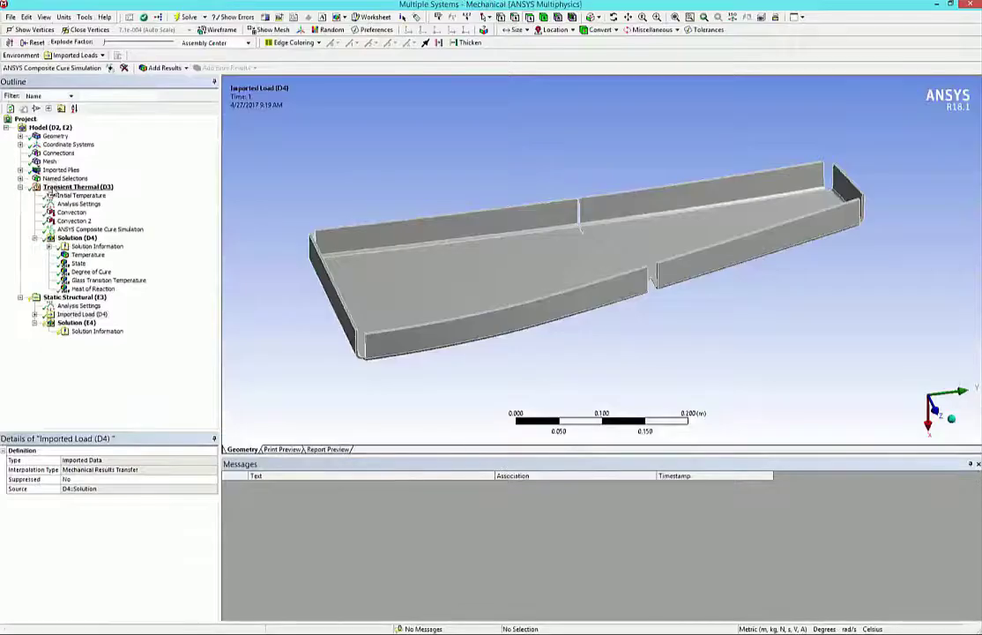
Set the structural environment temperature to 20 °C
{"action": "left_click", "coordinate": [74, 298]}
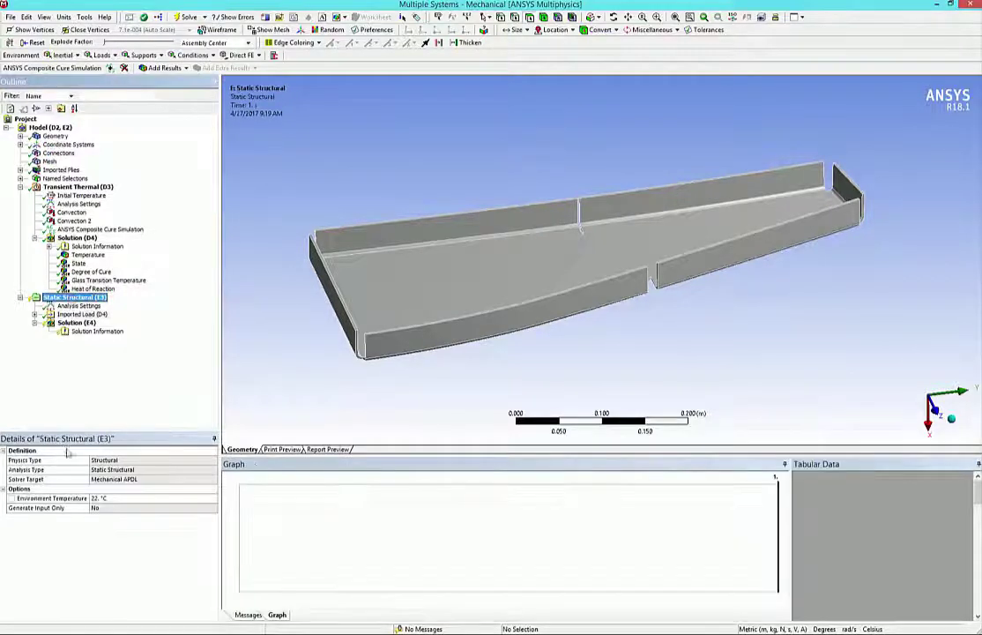
{"action": "left_click", "coordinate": [115, 499]}
{"action": "type", "text": "20"}
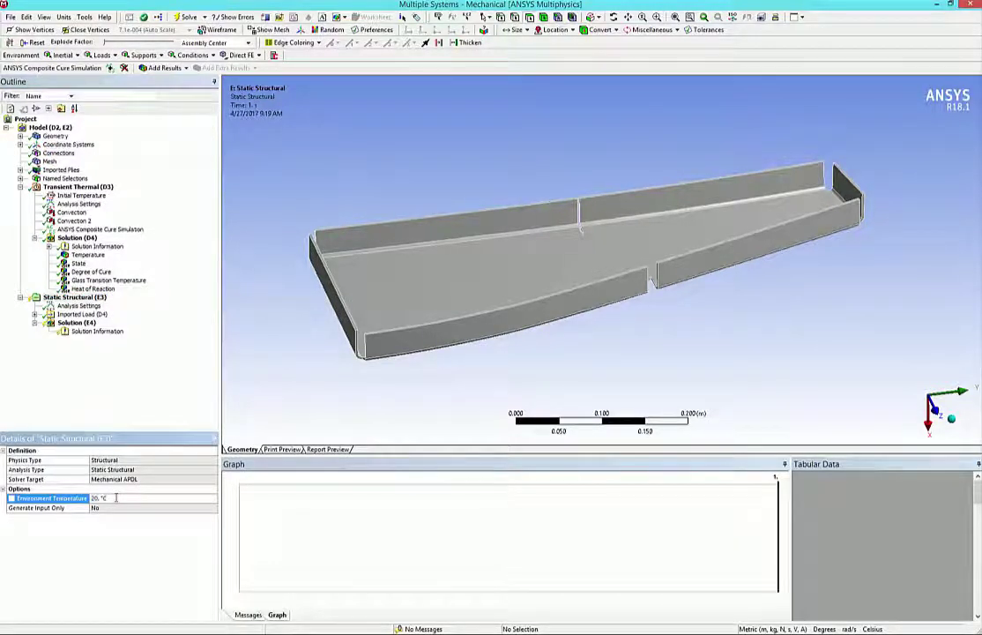
Set three load steps ending at 15600, 20400 and 20640 s
{"action": "left_click", "coordinate": [79, 306]}
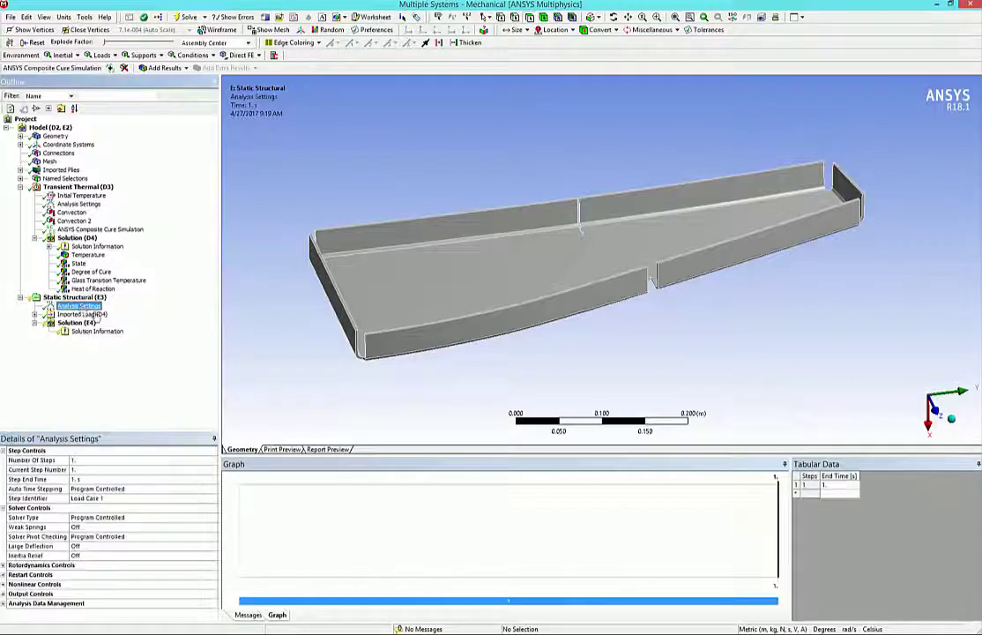
{"action": "left_click", "coordinate": [107, 460]}
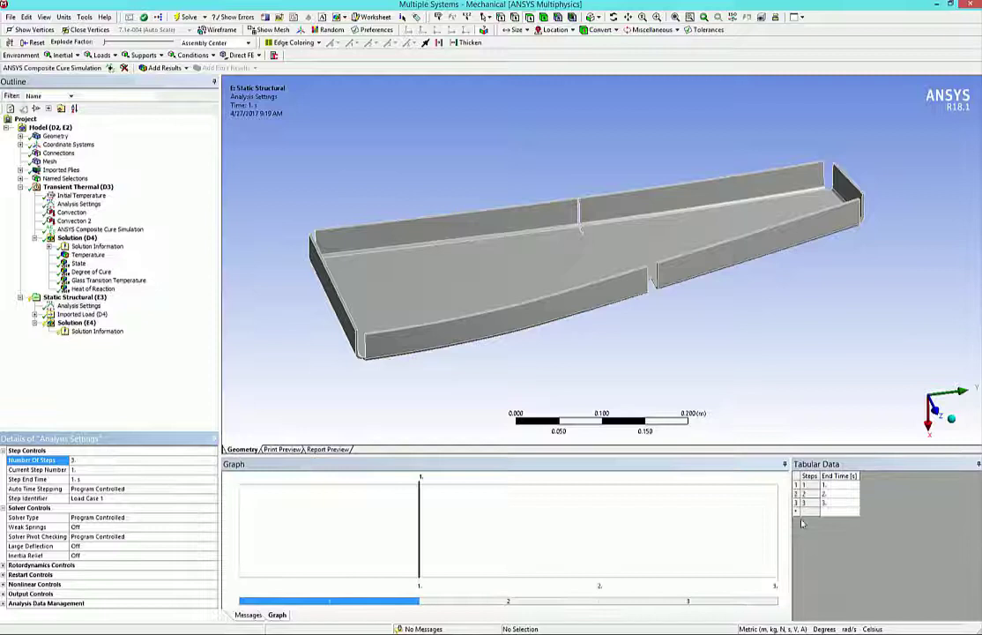
{"action": "left_click", "coordinate": [839, 503]}
{"action": "type", "text": "3"}
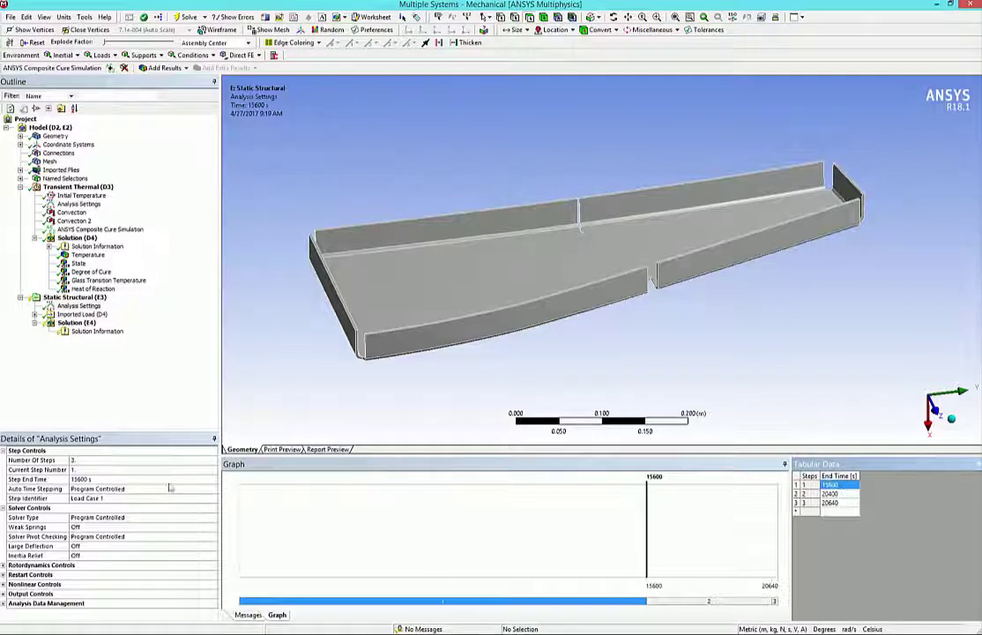
Turn automatic time stepping off with a 240 s time step and select the Direct solver
{"action": "double_click", "coordinate": [88, 489]}
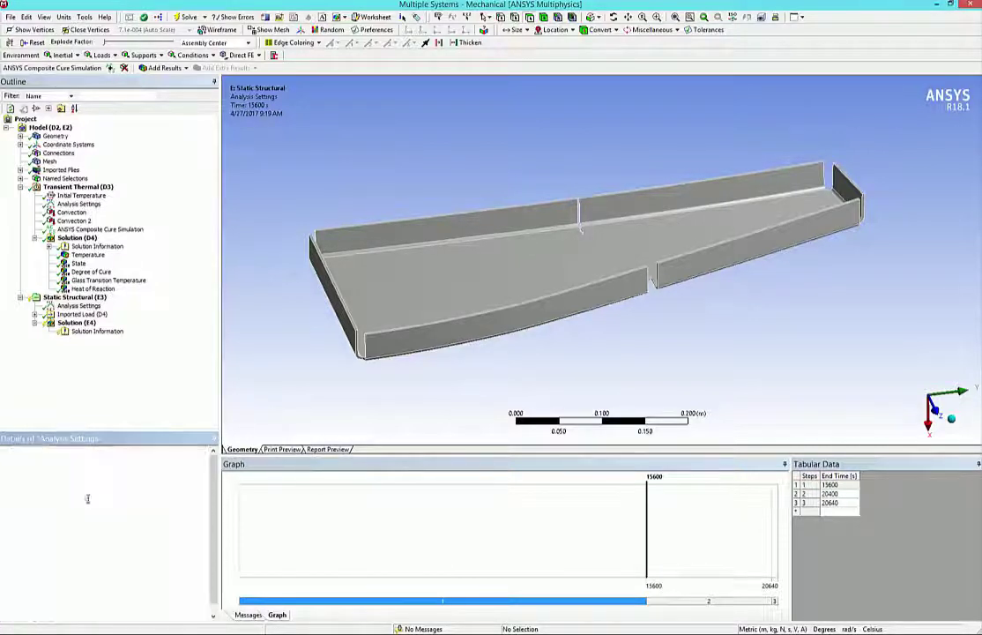
{"action": "left_click", "coordinate": [81, 508]}
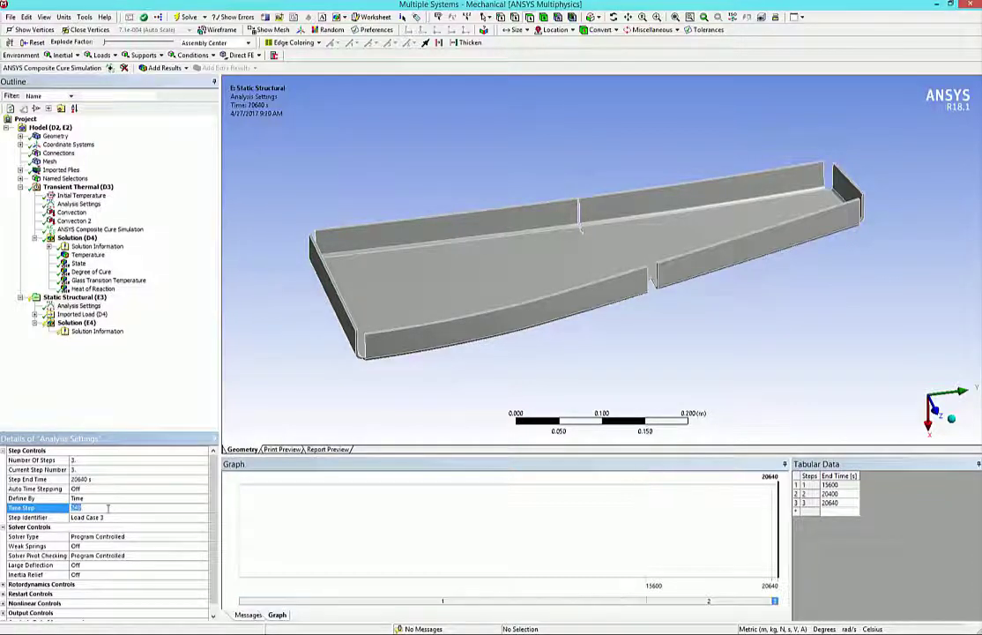
{"action": "left_click", "coordinate": [97, 536]}
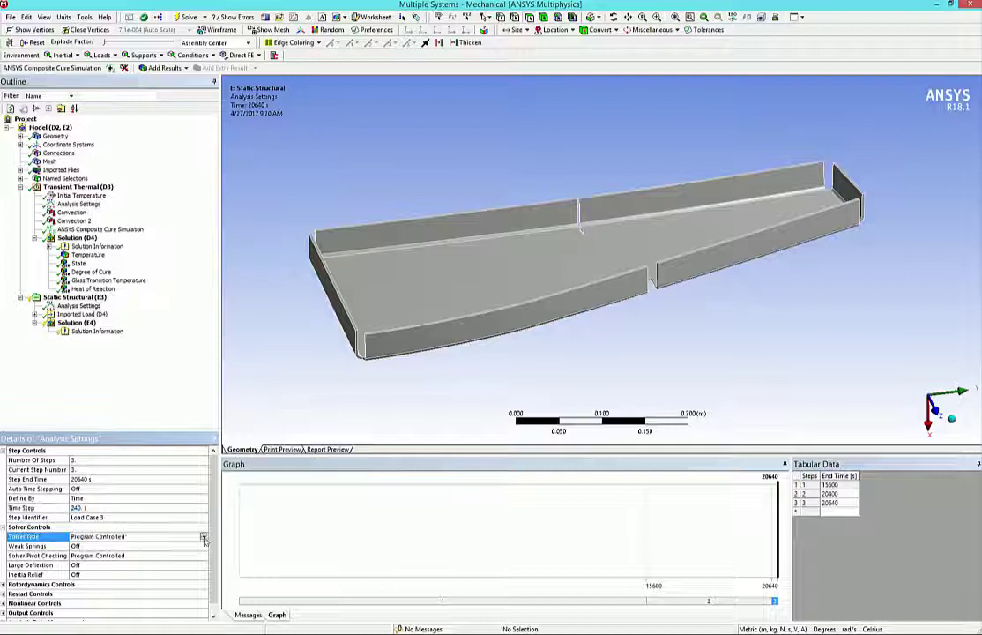
{"action": "left_click", "coordinate": [203, 536]}
{"action": "left_click", "coordinate": [194, 553]}
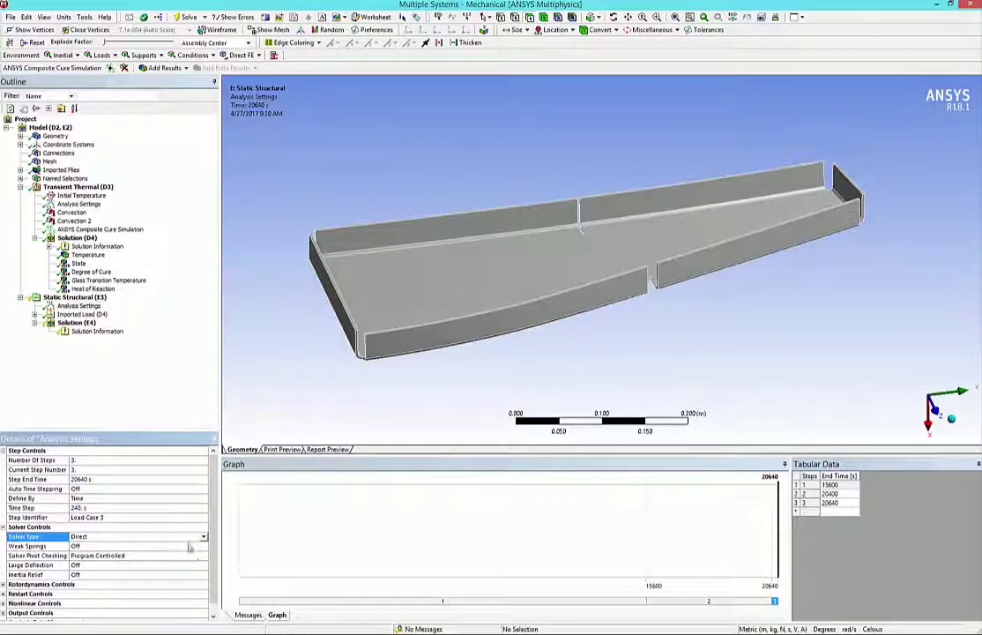
Scope the Imported Body Temperature to the rib body and set Source Time to All
{"action": "left_click", "coordinate": [35, 314]}
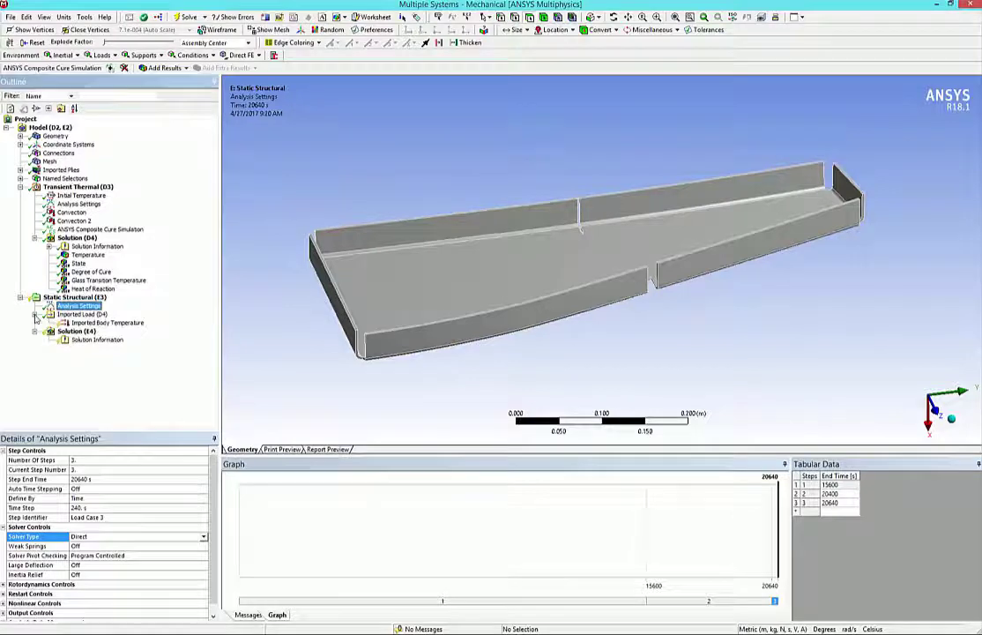
{"action": "left_click", "coordinate": [83, 323]}
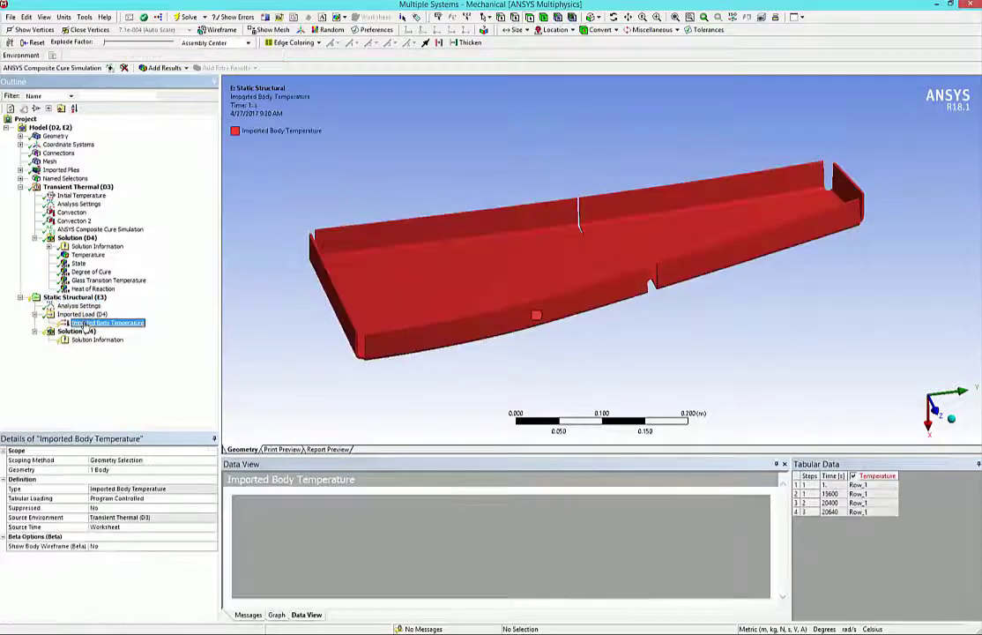
{"action": "left_click", "coordinate": [112, 471]}
{"action": "left_click", "coordinate": [112, 473]}
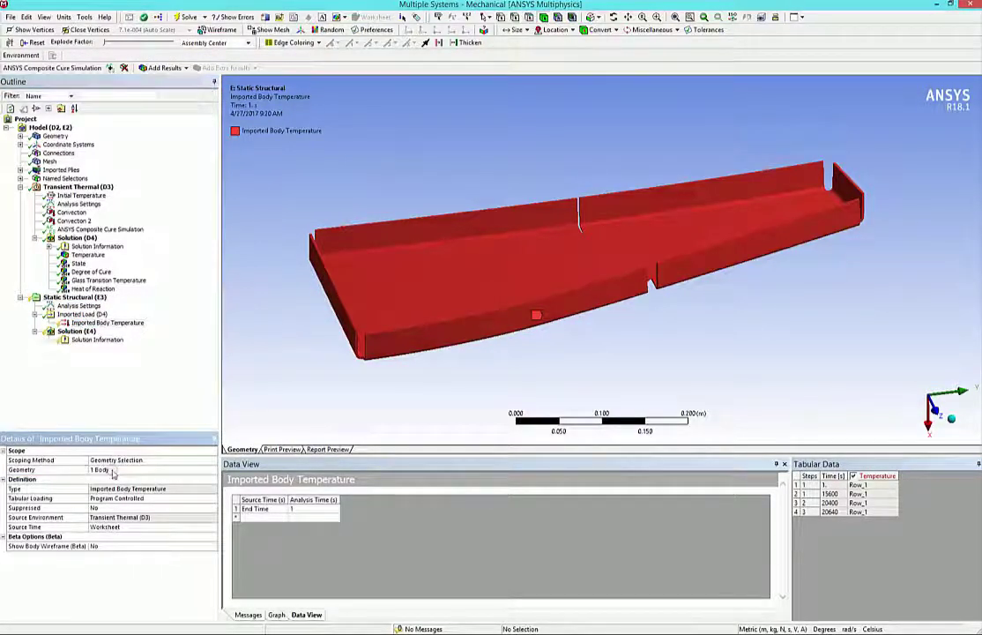
{"action": "left_click", "coordinate": [124, 527]}
{"action": "left_click", "coordinate": [212, 527]}
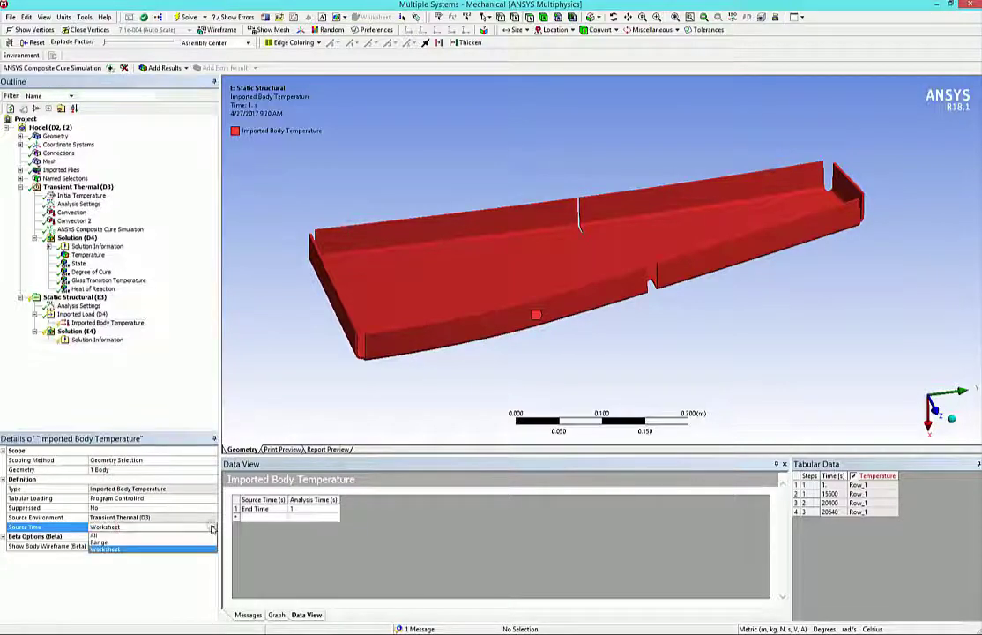
{"action": "left_click", "coordinate": [199, 536]}
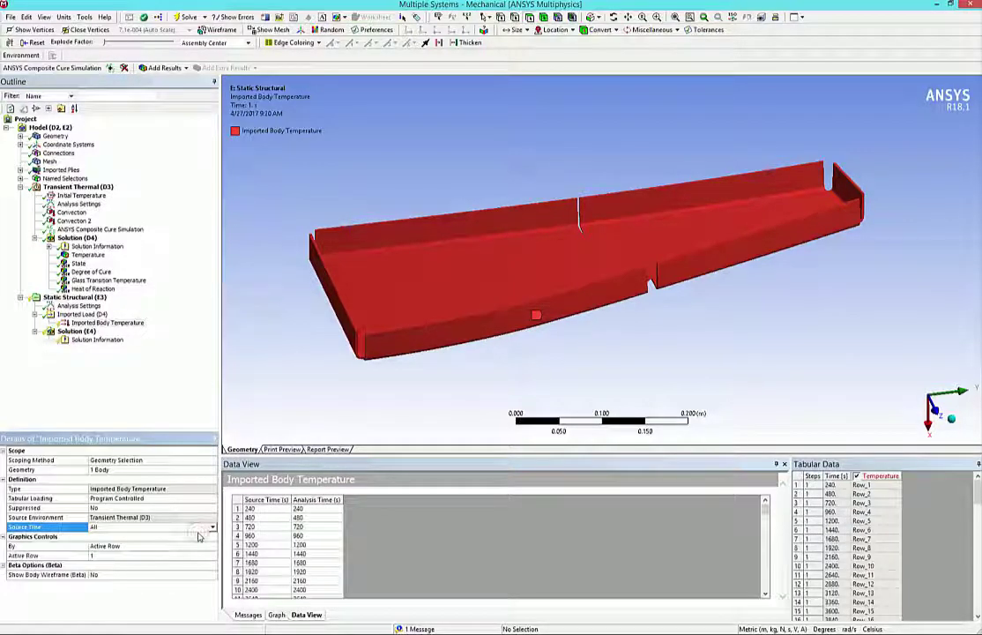
Add a Displacement support on a rib corner vertex with the X component fixed at 0 m
{"action": "left_click", "coordinate": [75, 297]}
{"action": "right_click", "coordinate": [74, 299]}
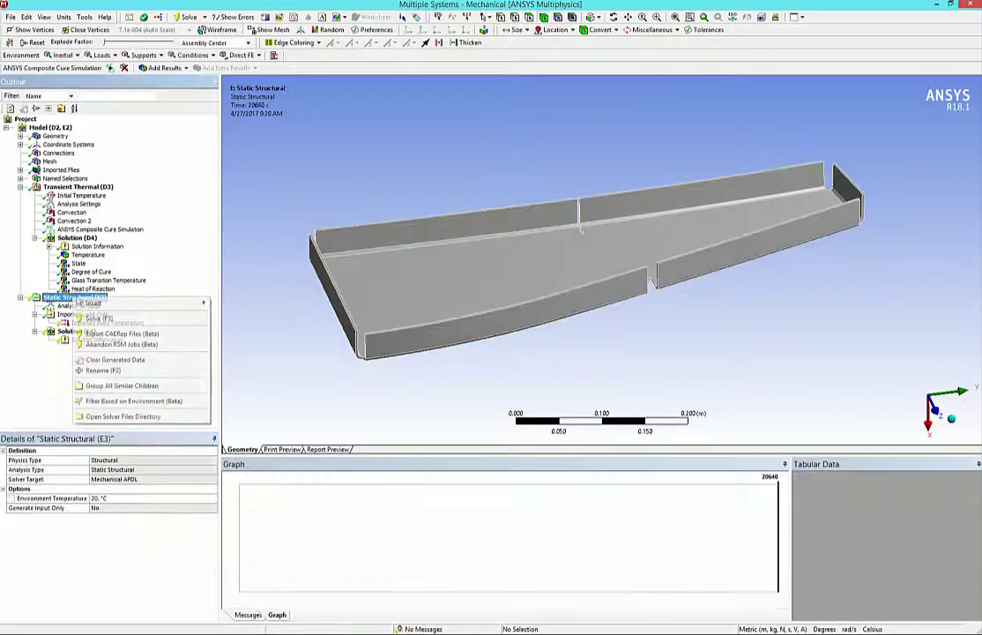
{"action": "mouse_move", "coordinate": [122, 306]}
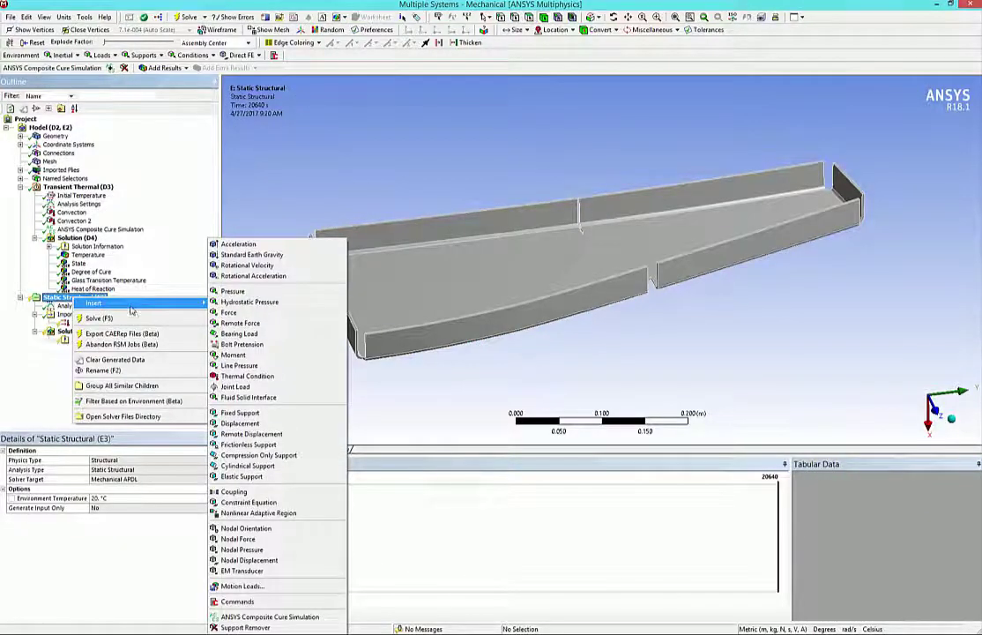
{"action": "left_click", "coordinate": [237, 424]}
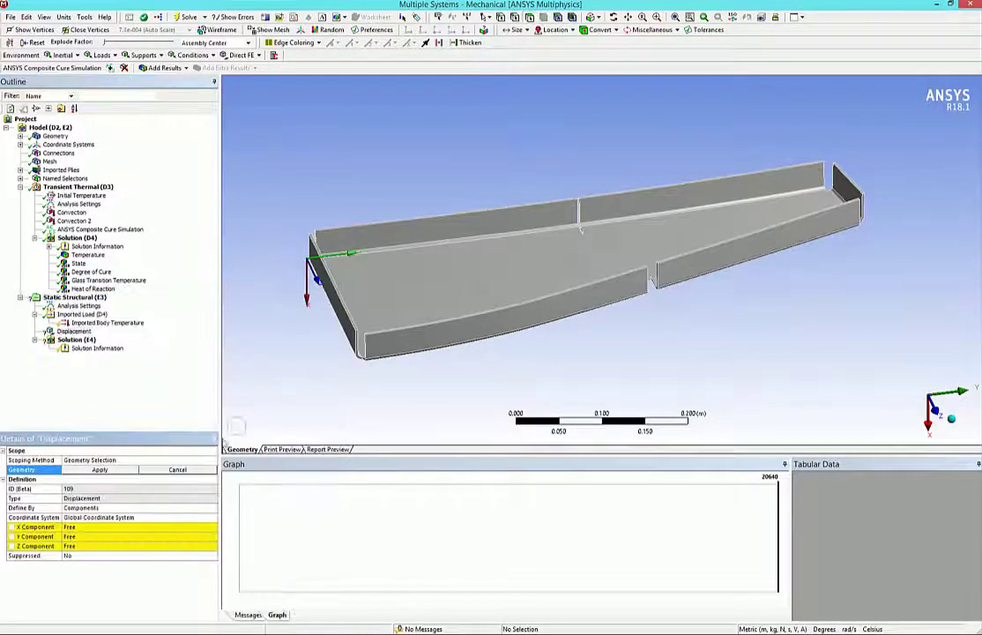
{"action": "middle_click_drag", "start_coordinate": [333, 414], "coordinate": [538, 346]}
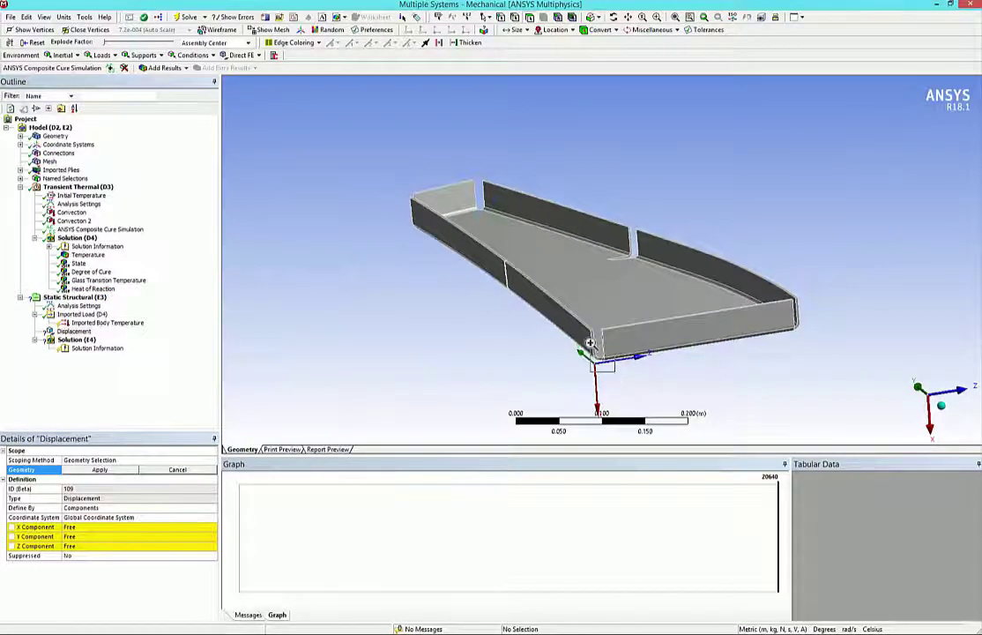
{"action": "scroll", "coordinate": [588, 344], "scroll_direction": "up", "scroll_amount": 5}
{"action": "left_click", "coordinate": [500, 17]}
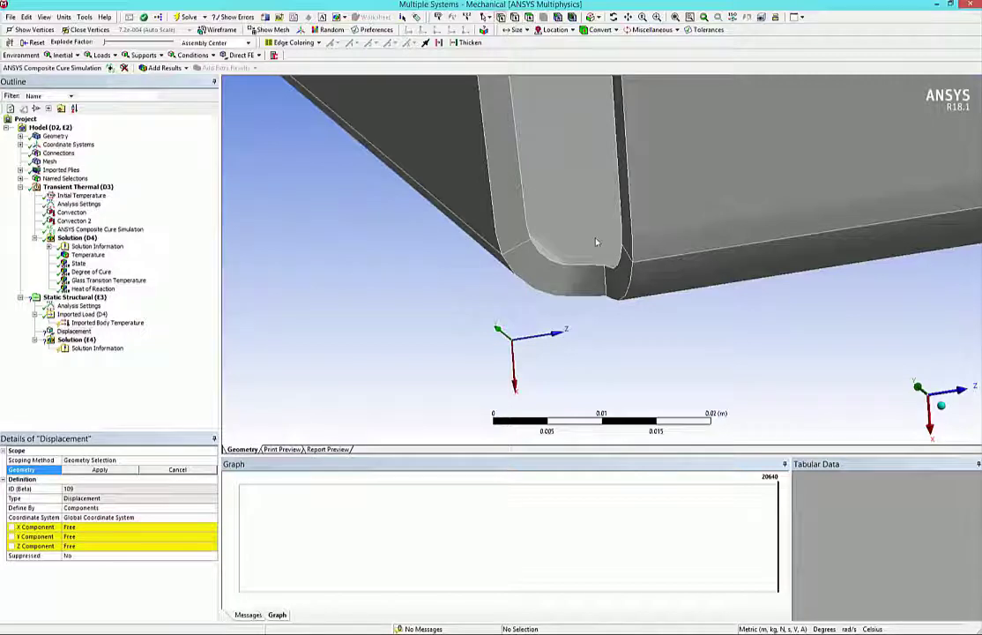
{"action": "left_click", "coordinate": [605, 266]}
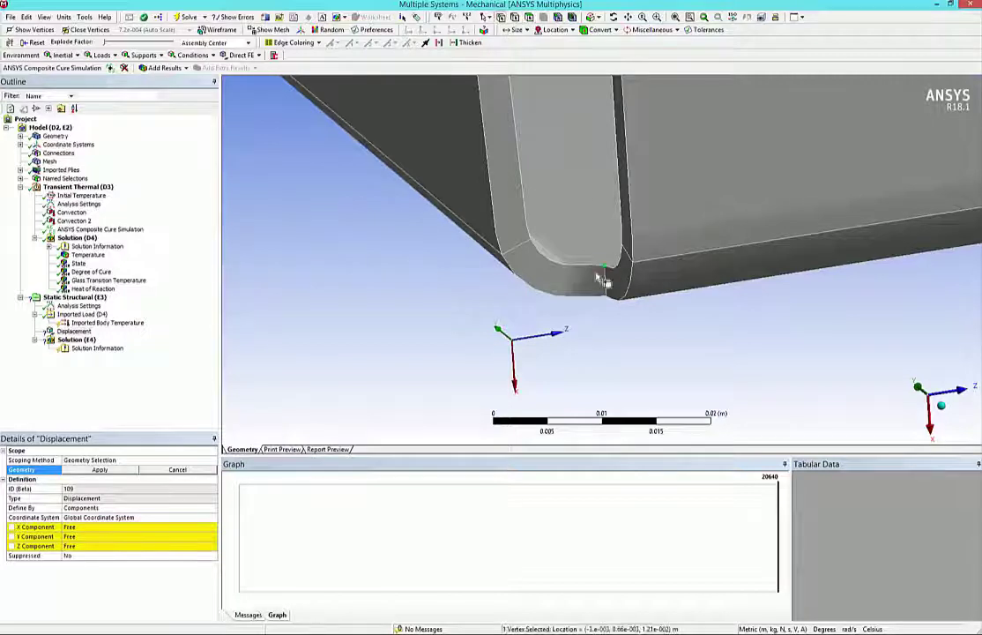
{"action": "left_click", "coordinate": [100, 469]}
{"action": "left_click", "coordinate": [89, 527]}
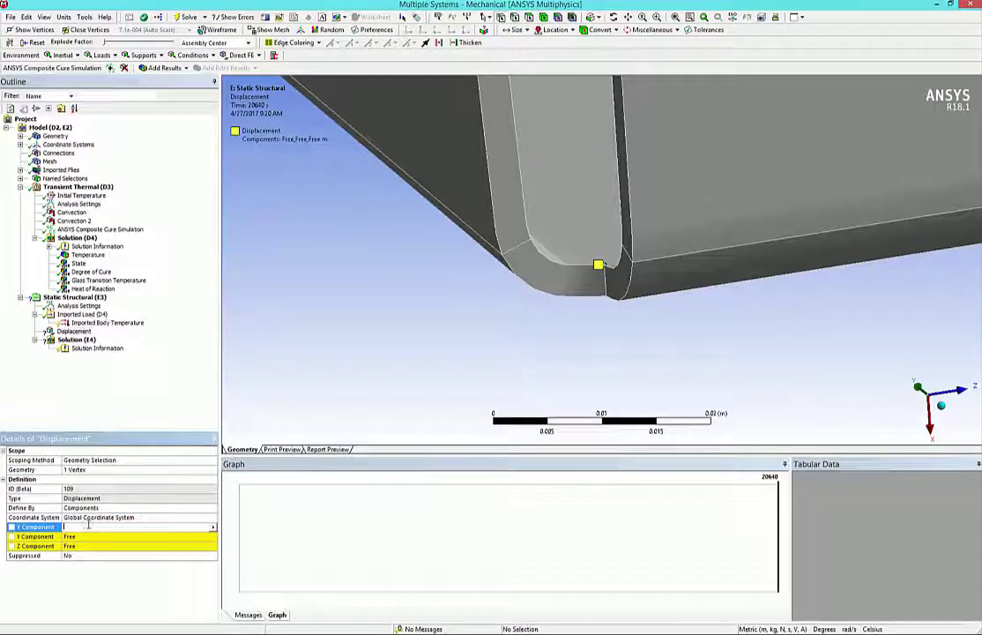
{"action": "key", "text": "Return"}
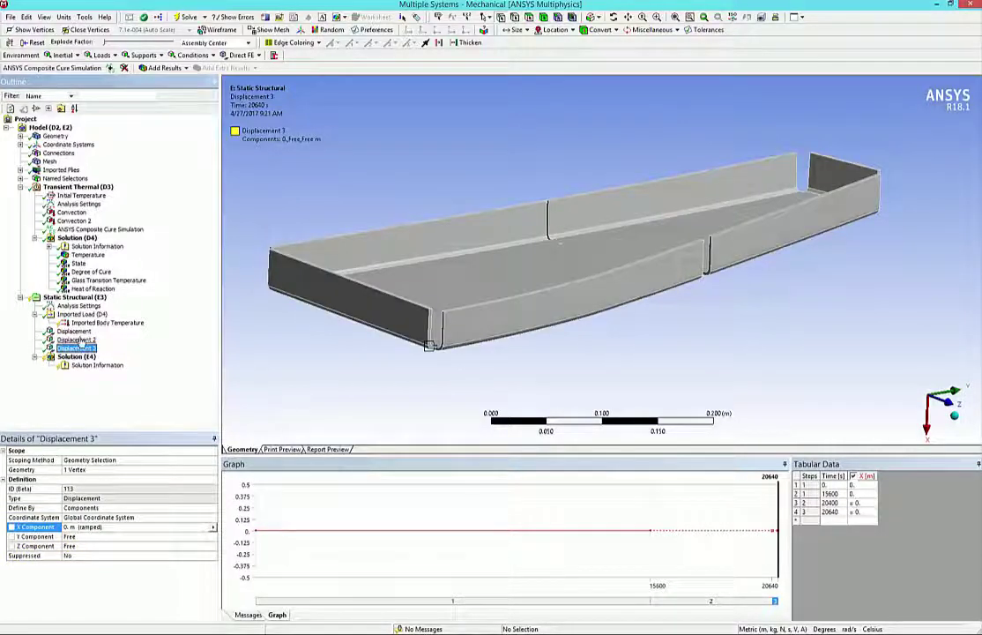
Insert a Frictionless Support scoped by Named Selection to SM_ALL_ELEMENTS_TOPCAP (Ply)
{"action": "left_click", "coordinate": [75, 297]}
{"action": "right_click", "coordinate": [84, 298]}
{"action": "mouse_move", "coordinate": [119, 306]}
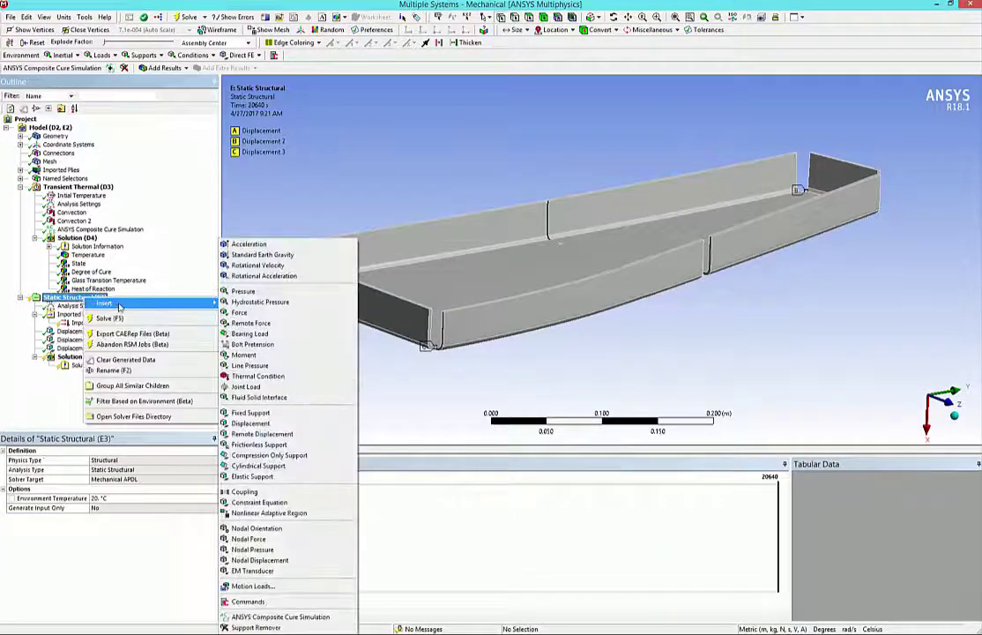
{"action": "left_click", "coordinate": [257, 445]}
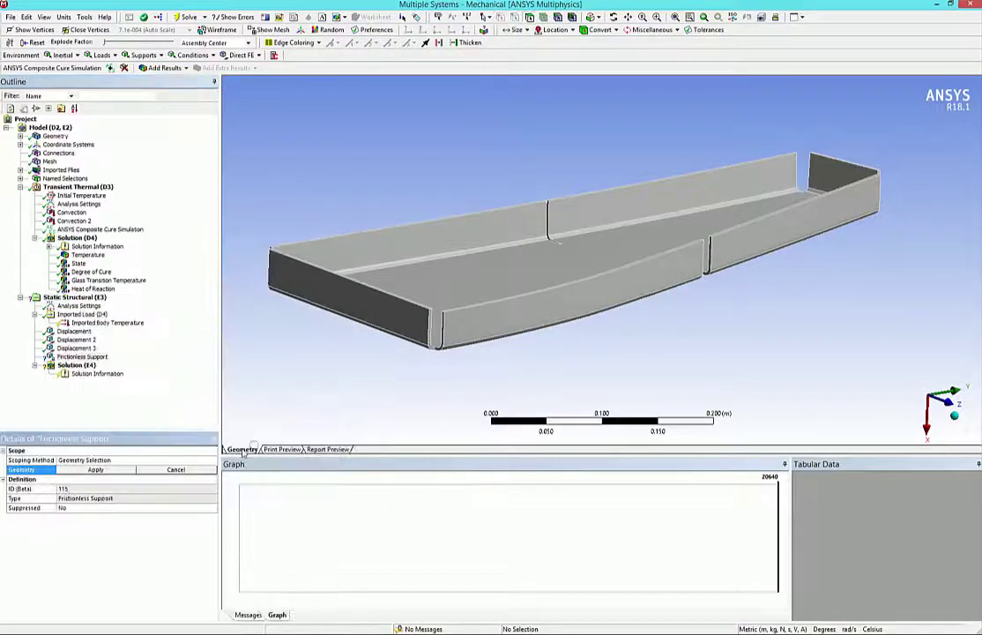
{"action": "left_click", "coordinate": [177, 468]}
{"action": "left_click", "coordinate": [180, 460]}
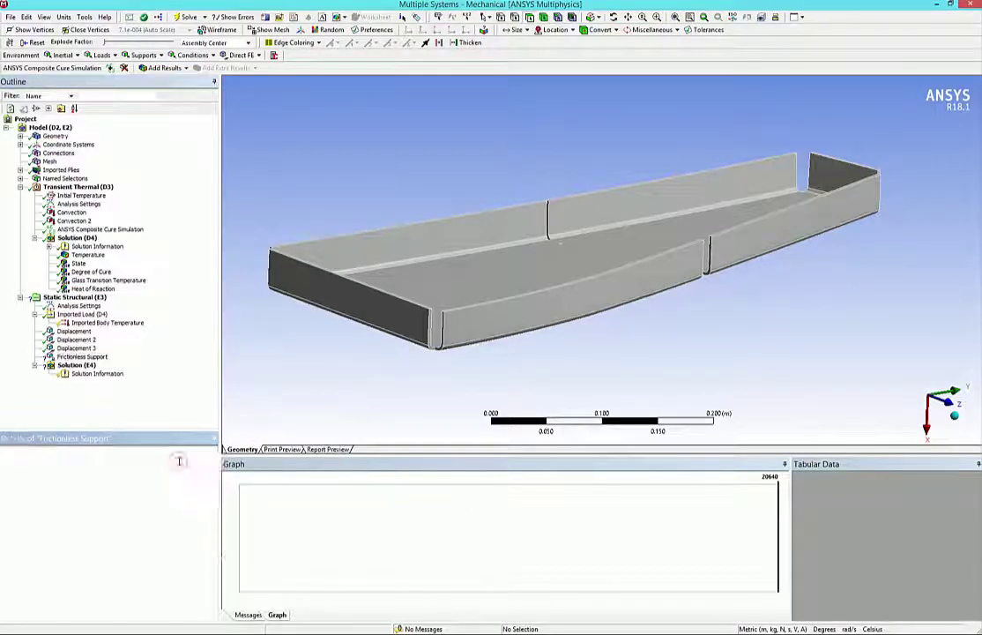
{"action": "left_click", "coordinate": [105, 480]}
{"action": "left_click", "coordinate": [211, 469]}
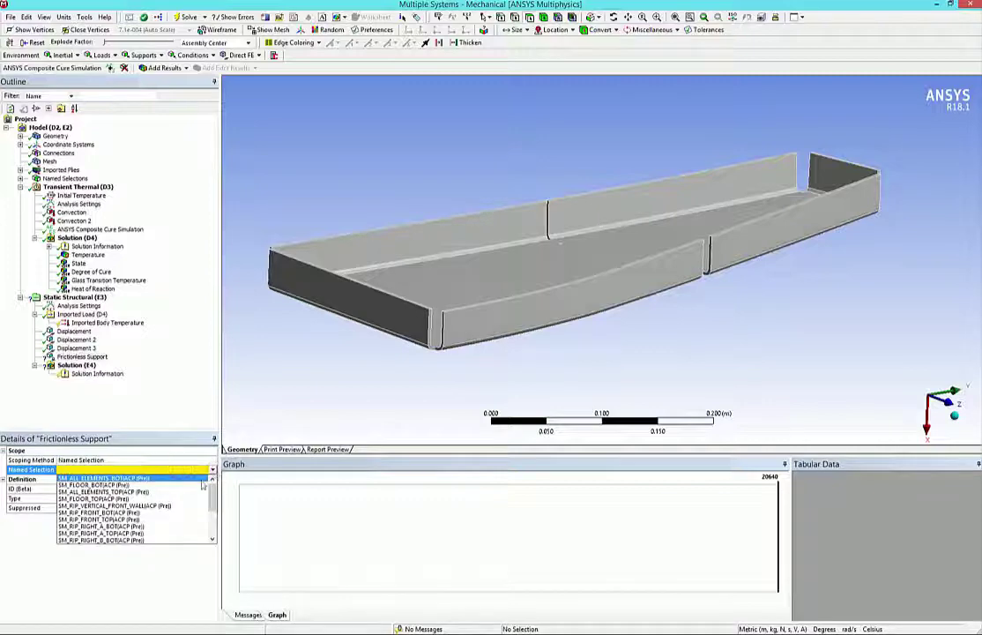
{"action": "left_click", "coordinate": [198, 492]}
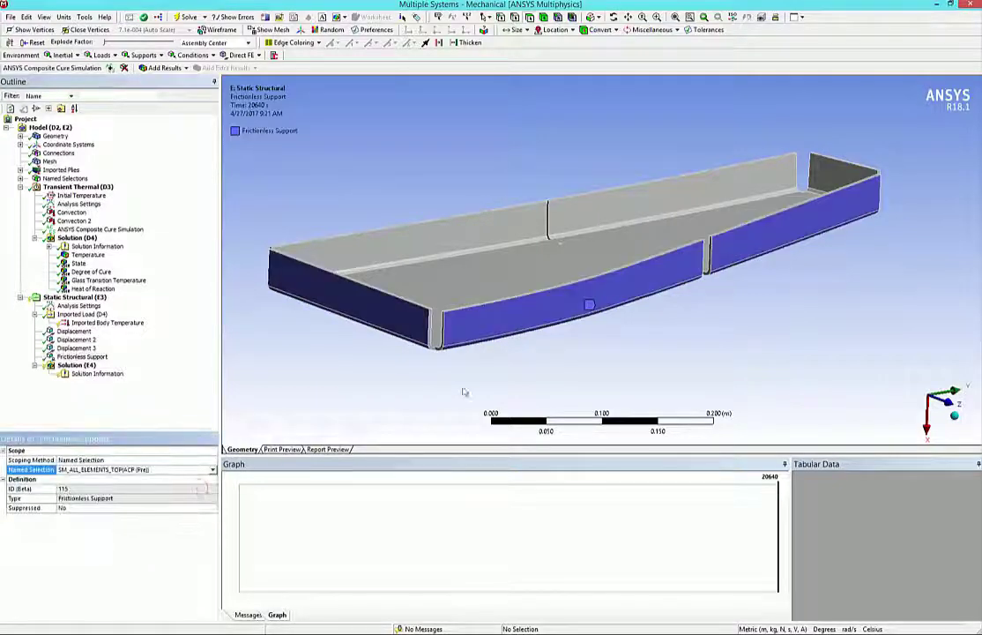
{"action": "middle_click_drag", "start_coordinate": [463, 390], "coordinate": [513, 354]}
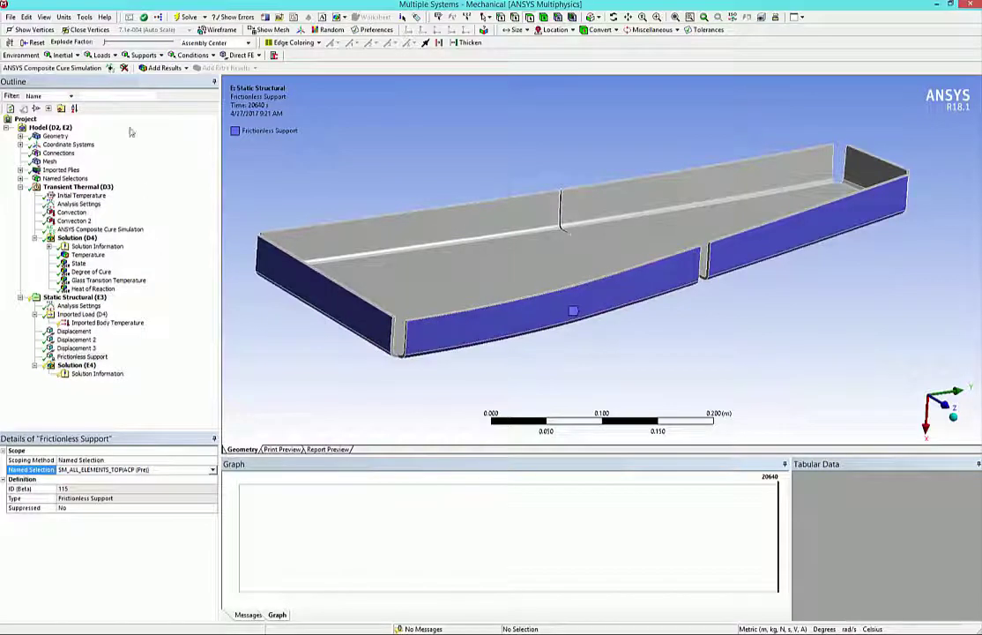
Add a Full composite cure simulation and a Support Remover on SM_ALL_ELEMENTS_TOPCAP (Ply) at time step 3
{"action": "left_click", "coordinate": [110, 69]}
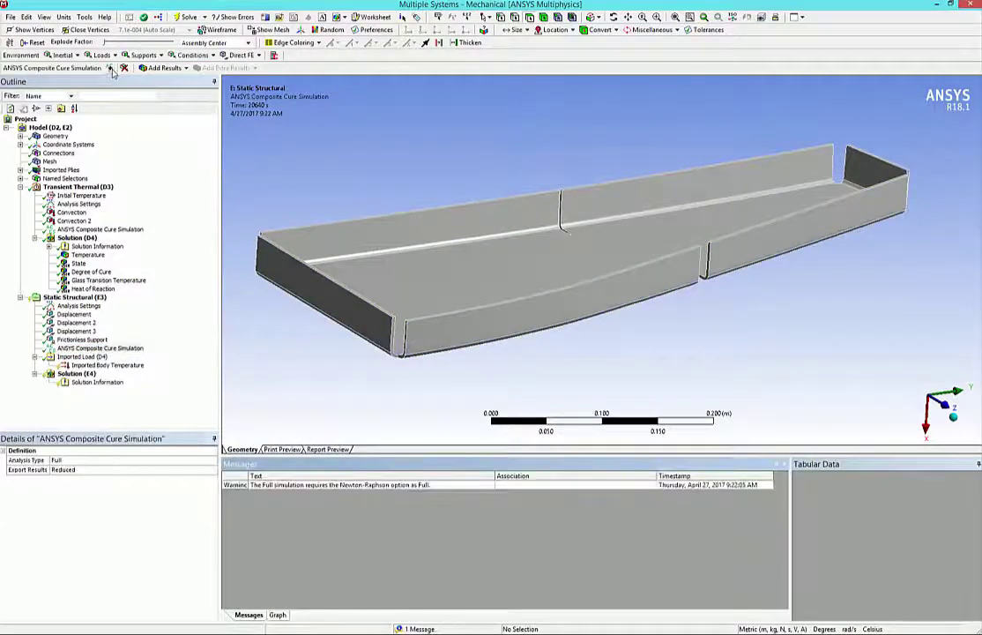
{"action": "left_click", "coordinate": [78, 460]}
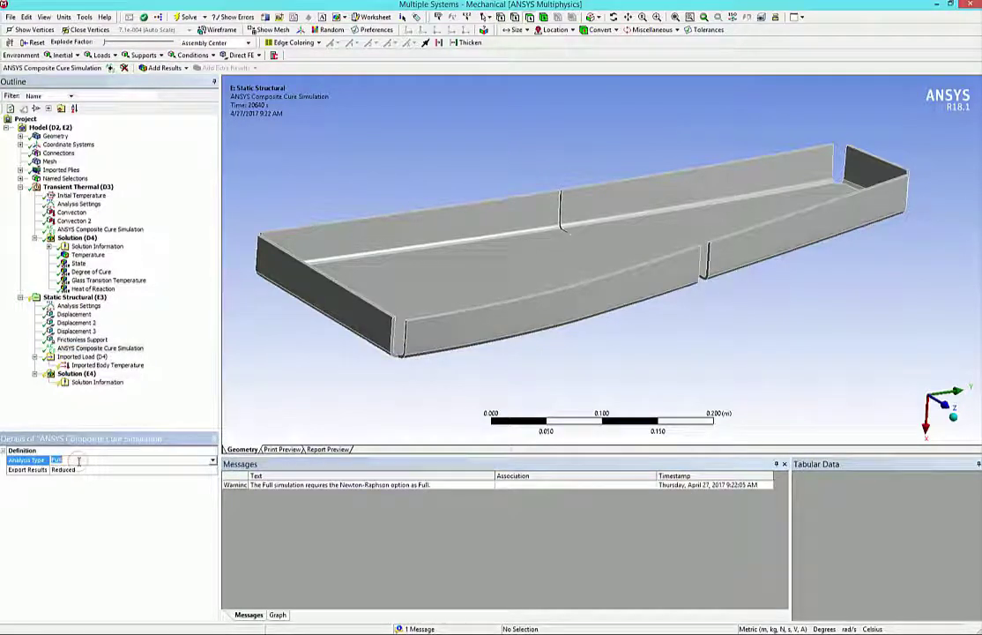
{"action": "left_click", "coordinate": [124, 69]}
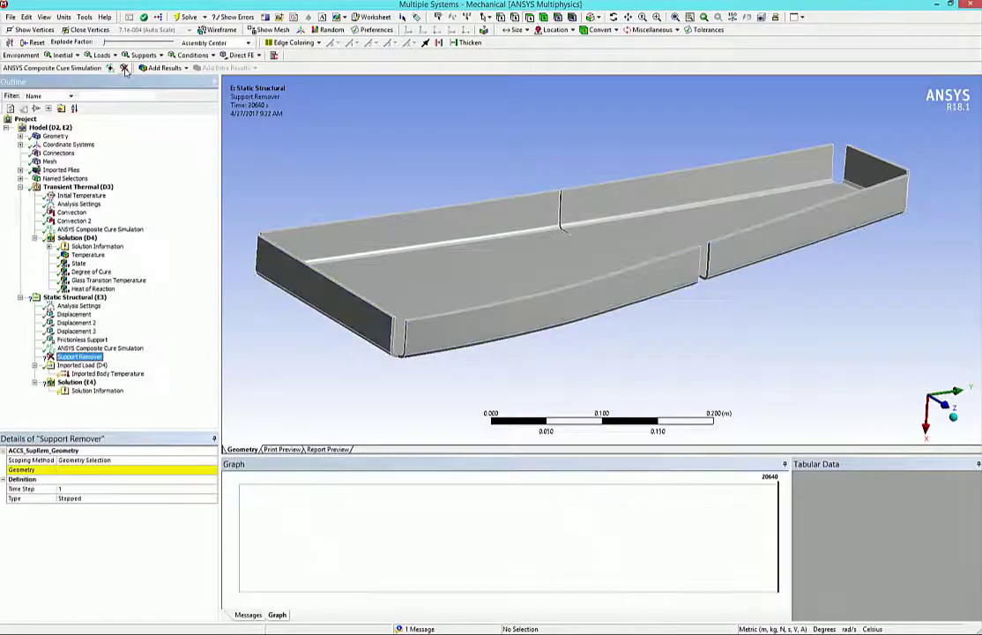
{"action": "left_click", "coordinate": [213, 461]}
{"action": "left_click", "coordinate": [214, 462]}
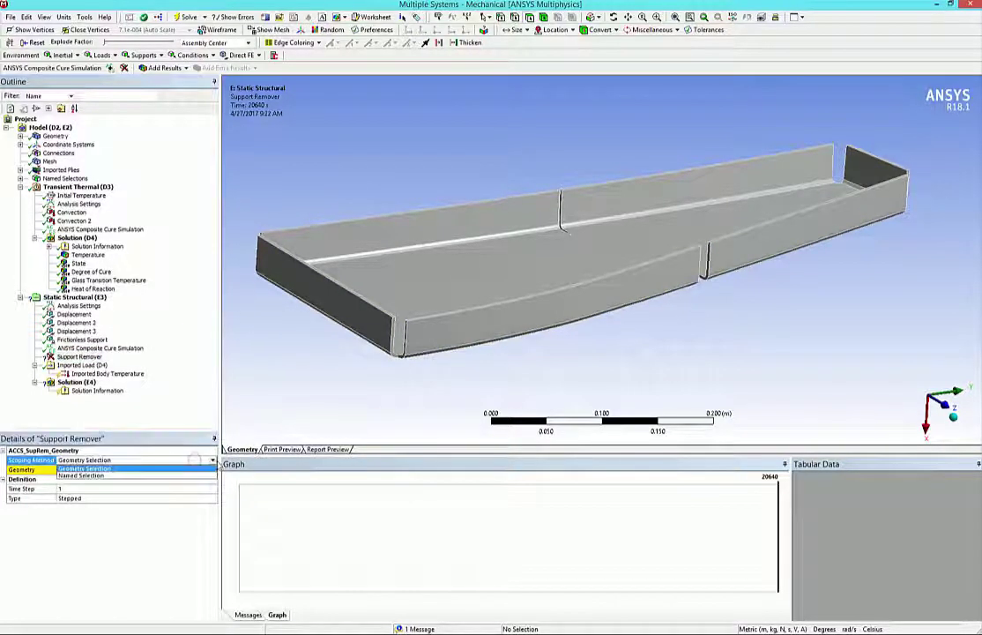
{"action": "left_click", "coordinate": [201, 477]}
{"action": "left_click", "coordinate": [202, 470]}
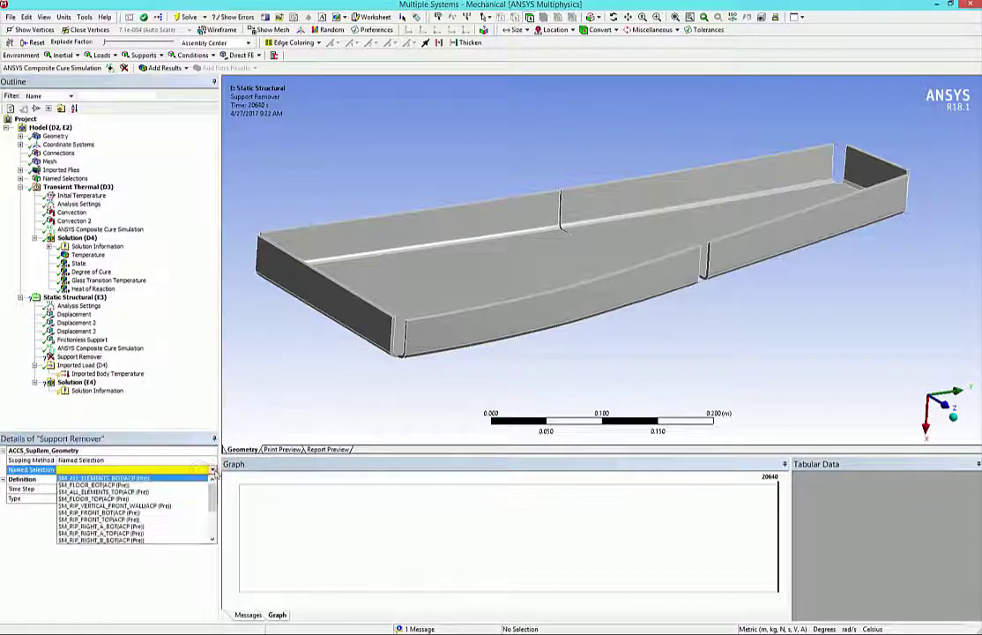
{"action": "left_click", "coordinate": [190, 477]}
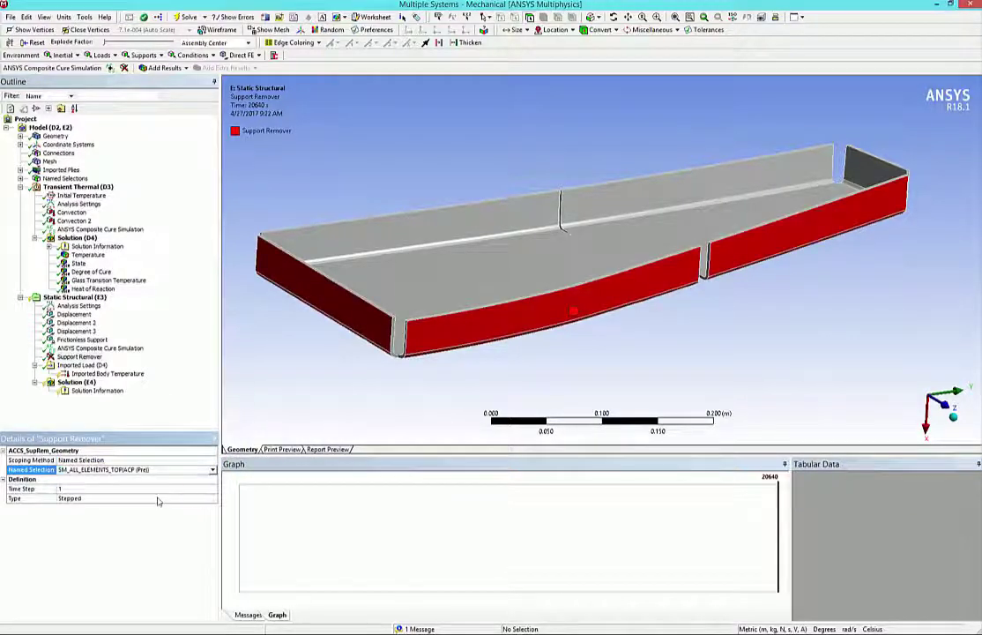
{"action": "left_click", "coordinate": [89, 489]}
{"action": "type", "text": "3"}
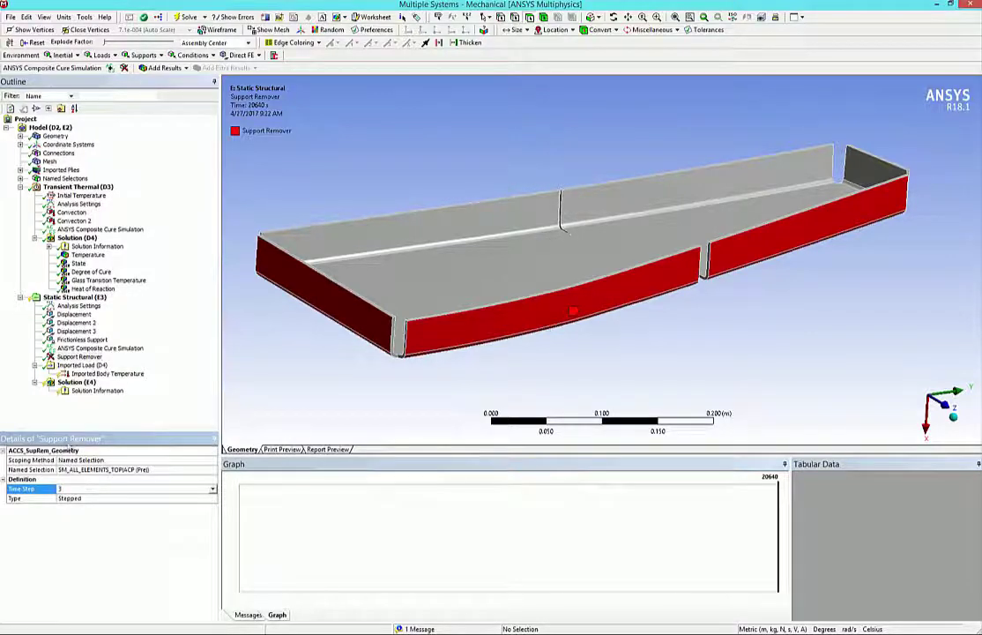
Insert Total Deformation, Material State and Degree of Cure results under Solution (E4)
{"action": "left_click", "coordinate": [75, 382]}
{"action": "right_click", "coordinate": [74, 383]}
{"action": "mouse_move", "coordinate": [88, 389]}
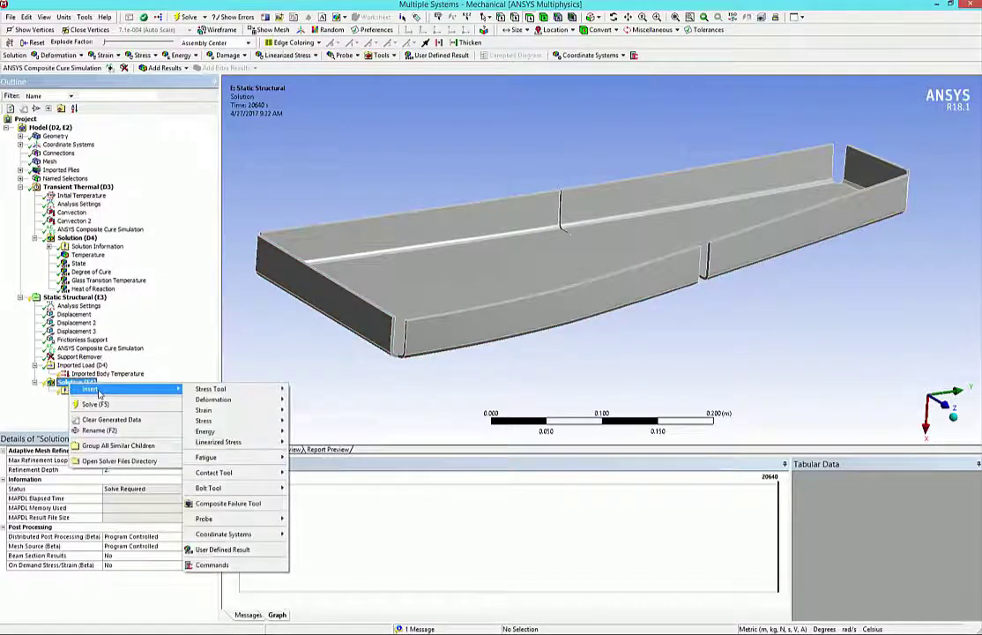
{"action": "mouse_move", "coordinate": [228, 399]}
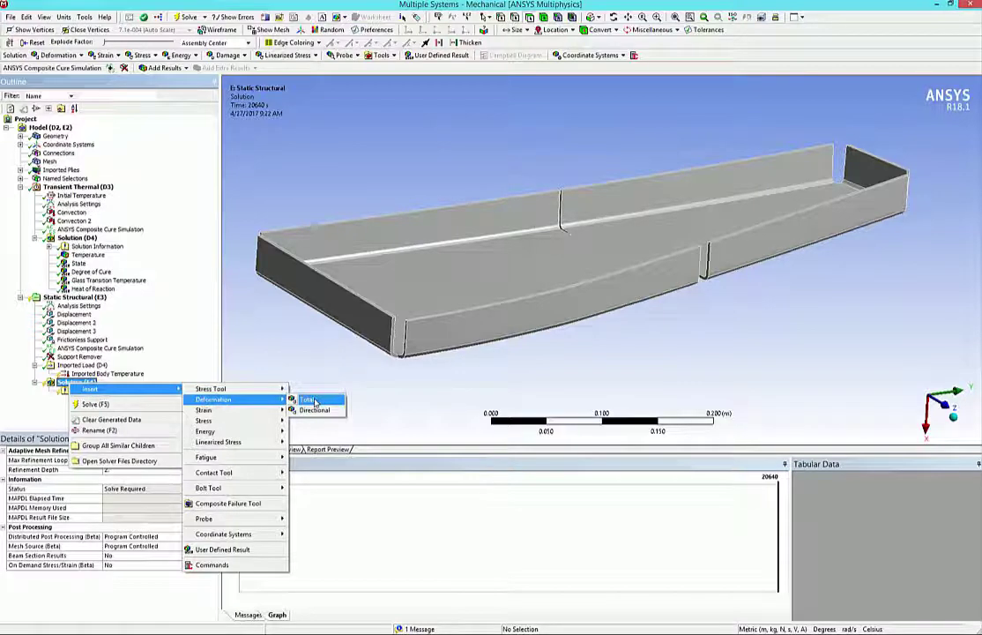
{"action": "left_click", "coordinate": [314, 401]}
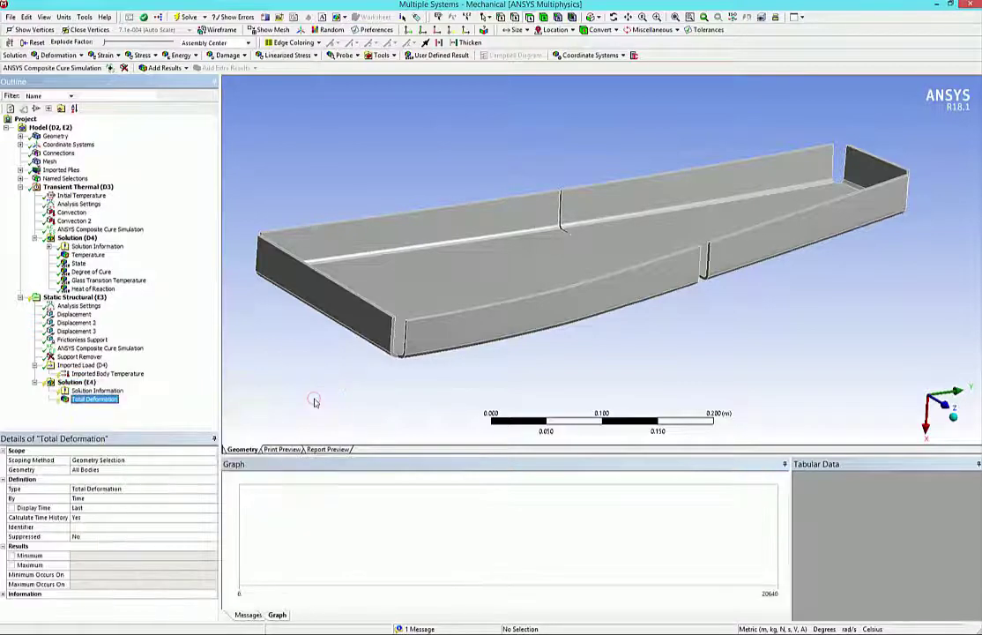
{"action": "left_click", "coordinate": [159, 68]}
{"action": "left_click", "coordinate": [182, 82]}
{"action": "left_click", "coordinate": [163, 68]}
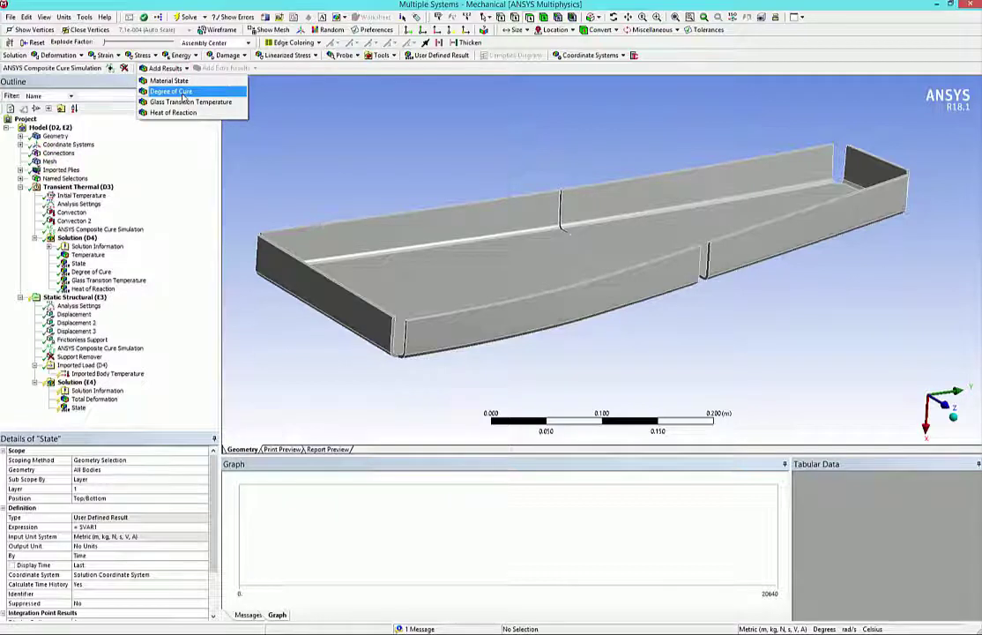
{"action": "left_click", "coordinate": [183, 93]}
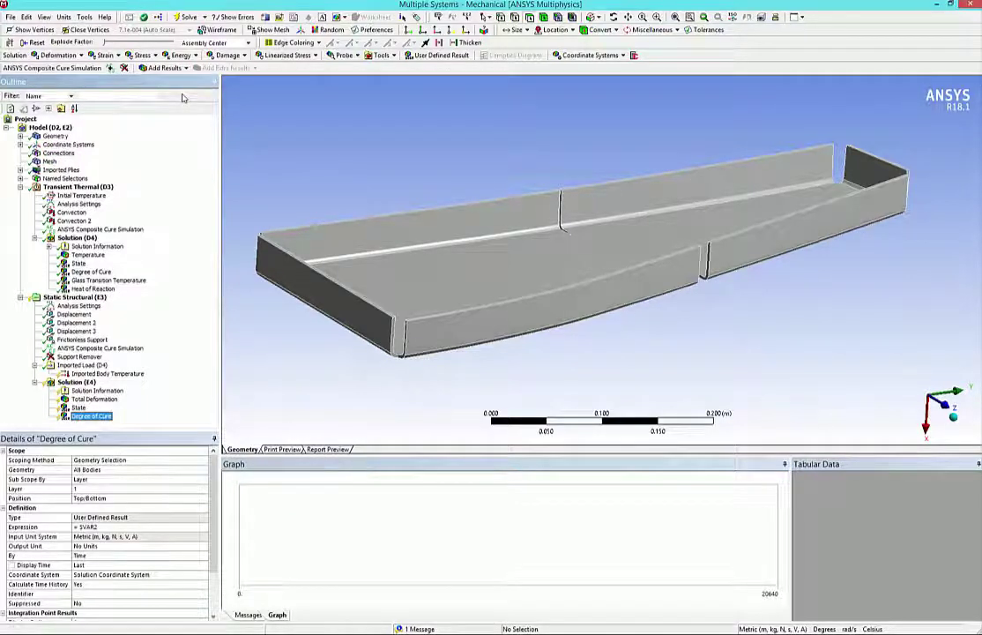
{"action": "left_click", "coordinate": [76, 383]}
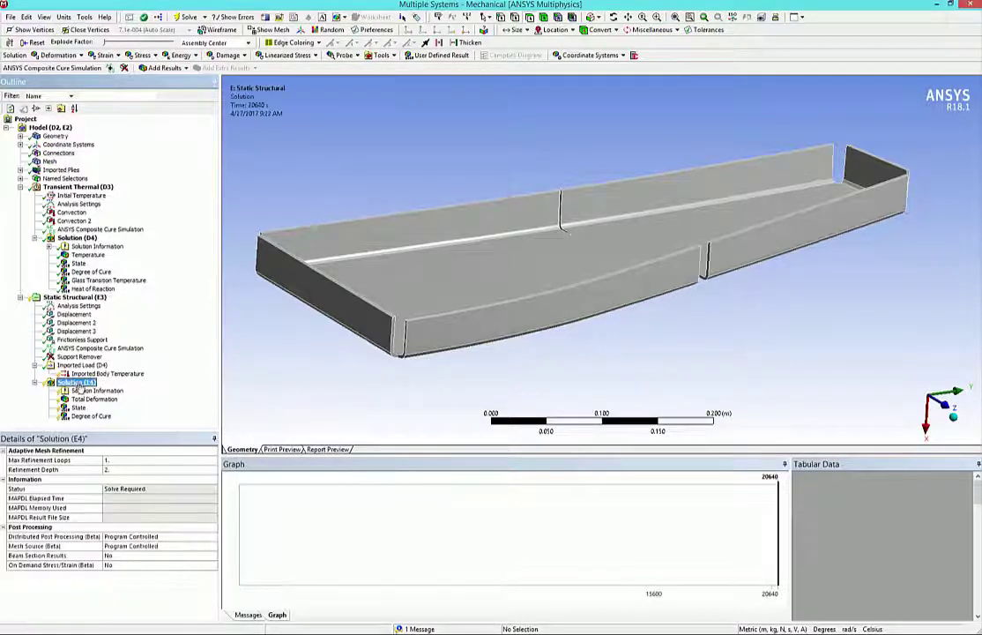
Solve the structural analysis and view Total Deformation at the 43 auto deformation scale
{"action": "right_click", "coordinate": [80, 386]}
{"action": "left_click", "coordinate": [104, 403]}
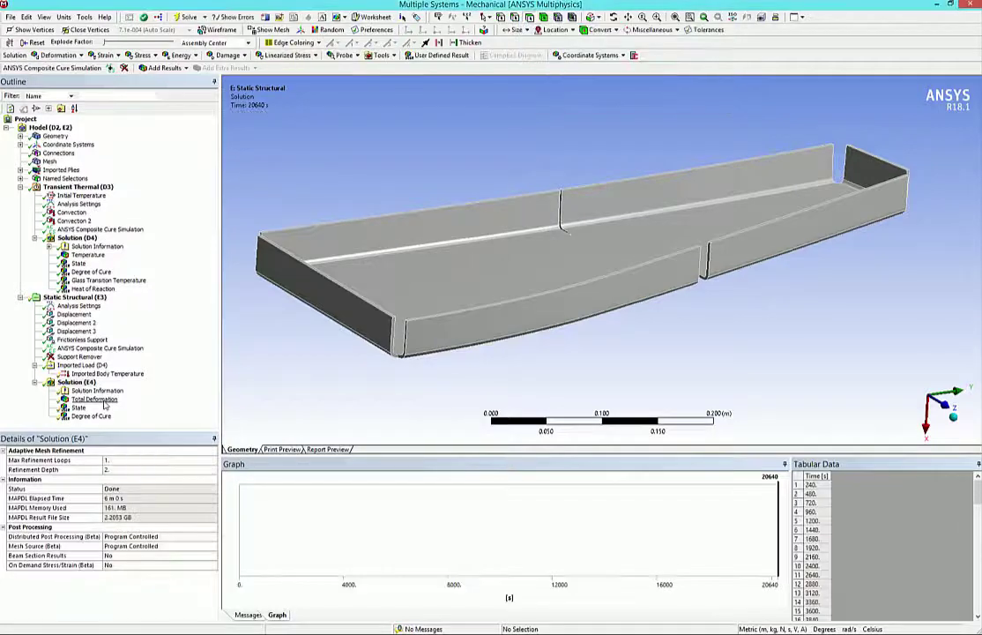
{"action": "left_click", "coordinate": [106, 399]}
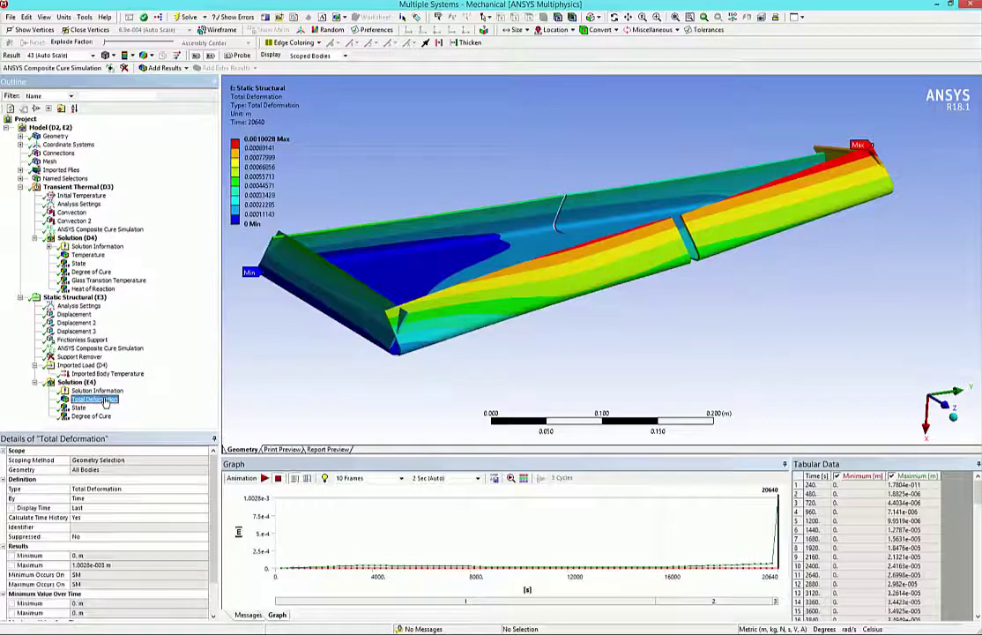
{"action": "left_click", "coordinate": [92, 55]}
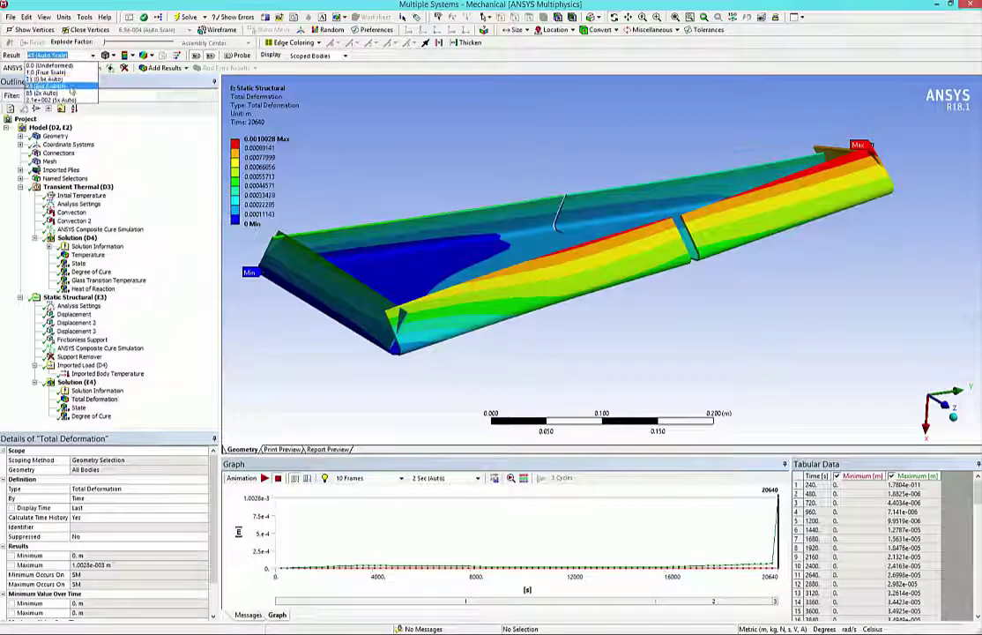
{"action": "left_click", "coordinate": [70, 88]}
{"action": "middle_click_drag", "start_coordinate": [356, 259], "coordinate": [520, 286]}
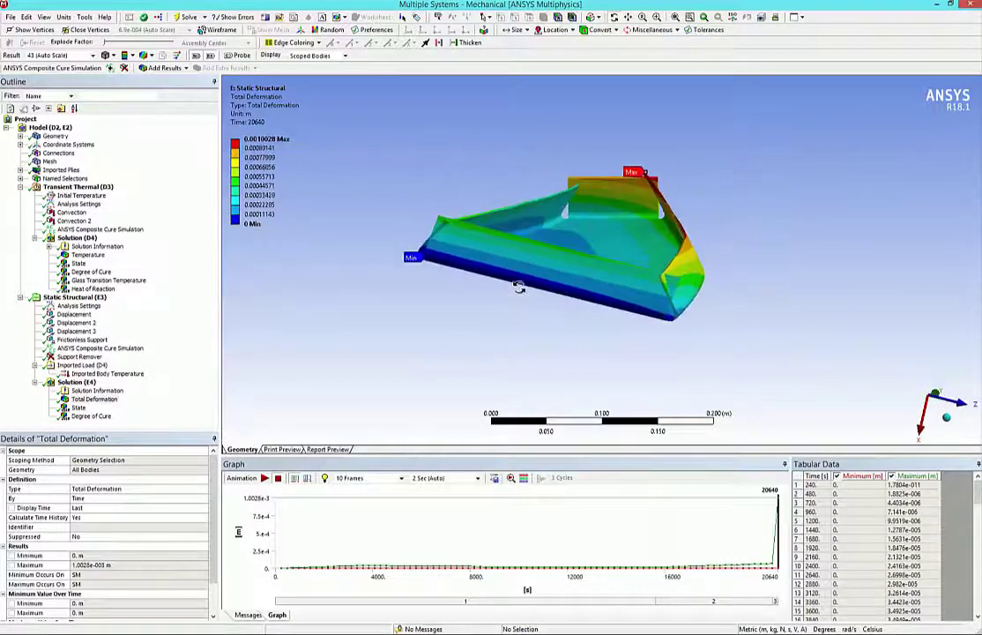
Show the undeformed wireframe outline and view the rib from a low oblique angle
{"action": "left_click", "coordinate": [148, 56]}
{"action": "left_click", "coordinate": [155, 78]}
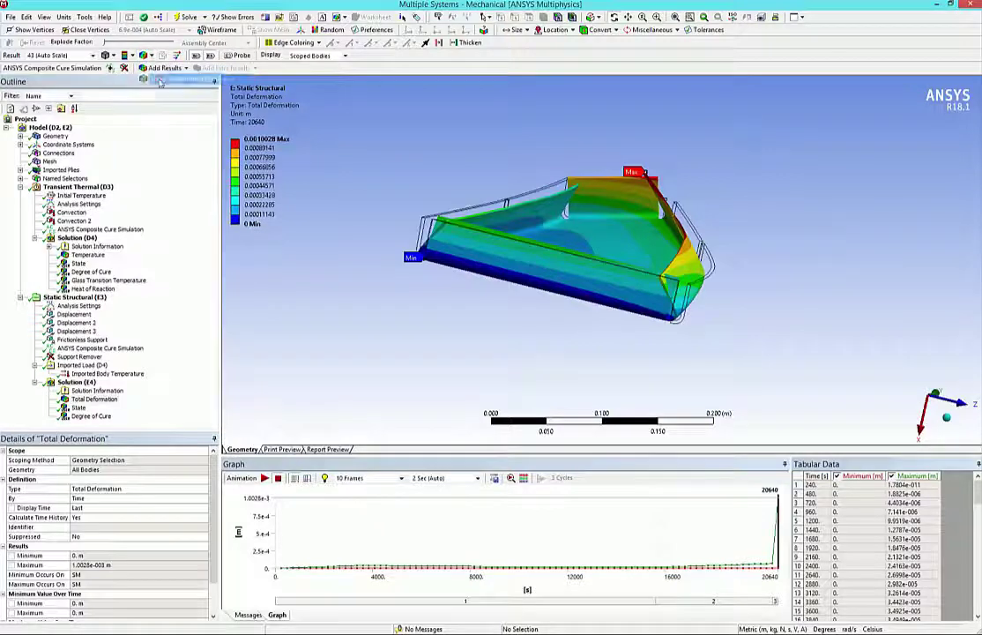
{"action": "middle_click_drag", "start_coordinate": [563, 240], "coordinate": [286, 364]}
Check the State and Degree of Cure (0.92329) results, then go back to Total Deformation
{"action": "left_click", "coordinate": [79, 409]}
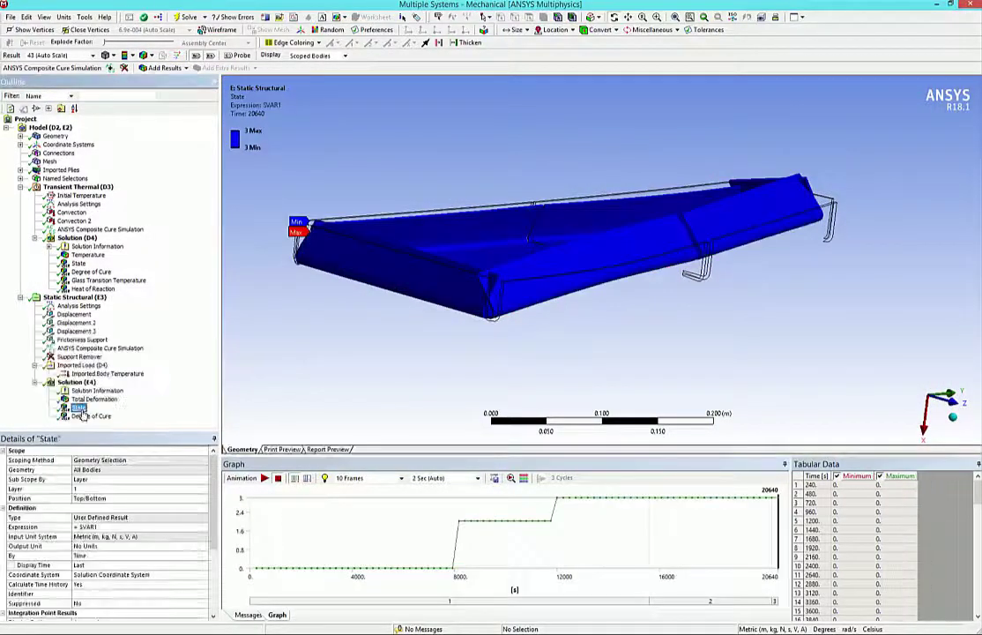
{"action": "left_click", "coordinate": [82, 416]}
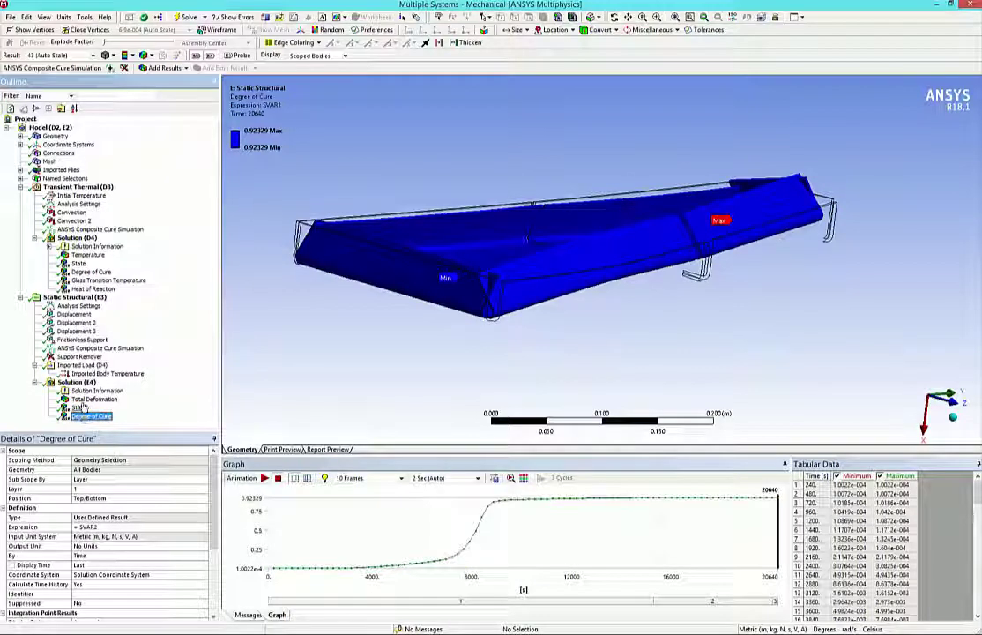
{"action": "left_click", "coordinate": [84, 401]}
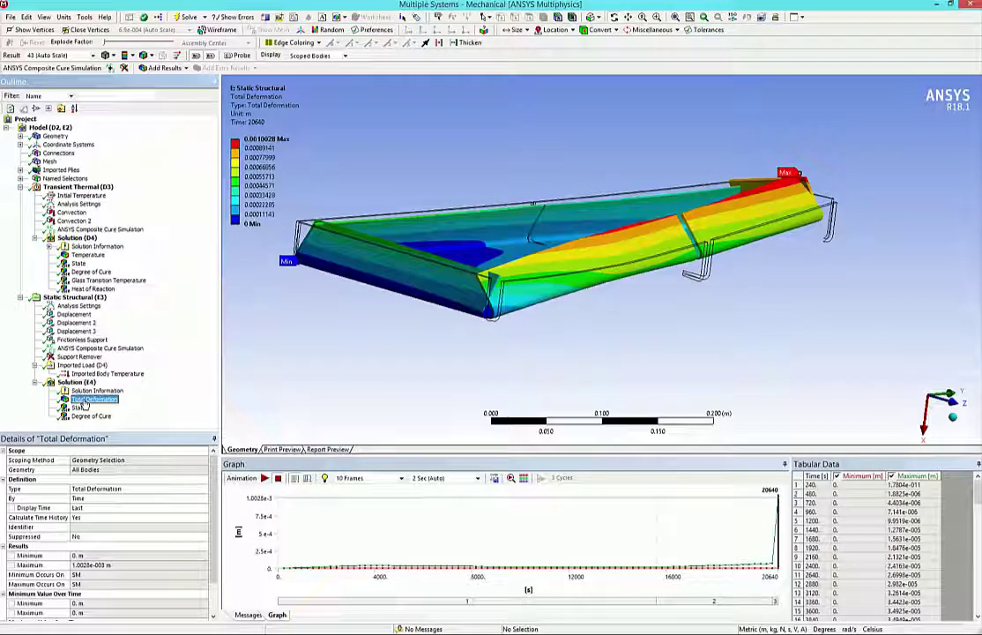